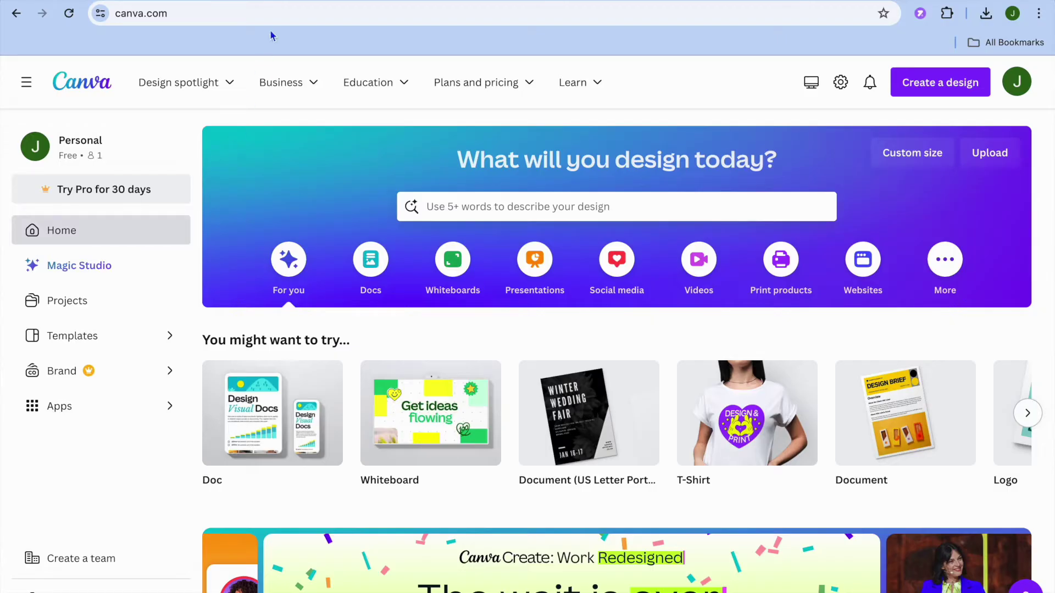
Search Canva for 'email newsletter' templates and open the Beige And Gold Modern Feminine Business template.
{"action": "key", "text": "ctrl+Tab"}
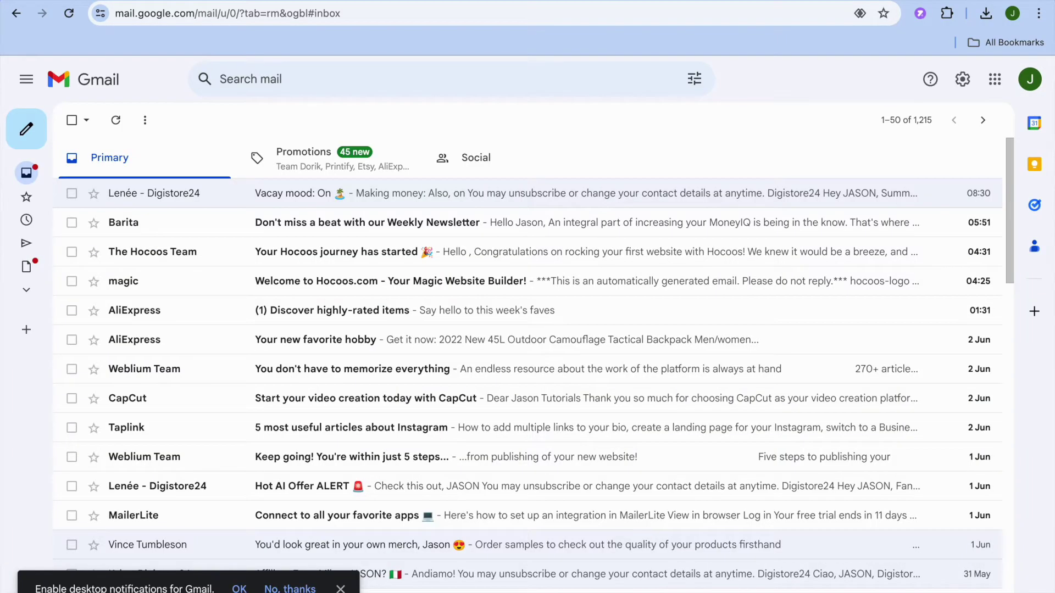
{"action": "key", "text": "ctrl+shift+Tab"}
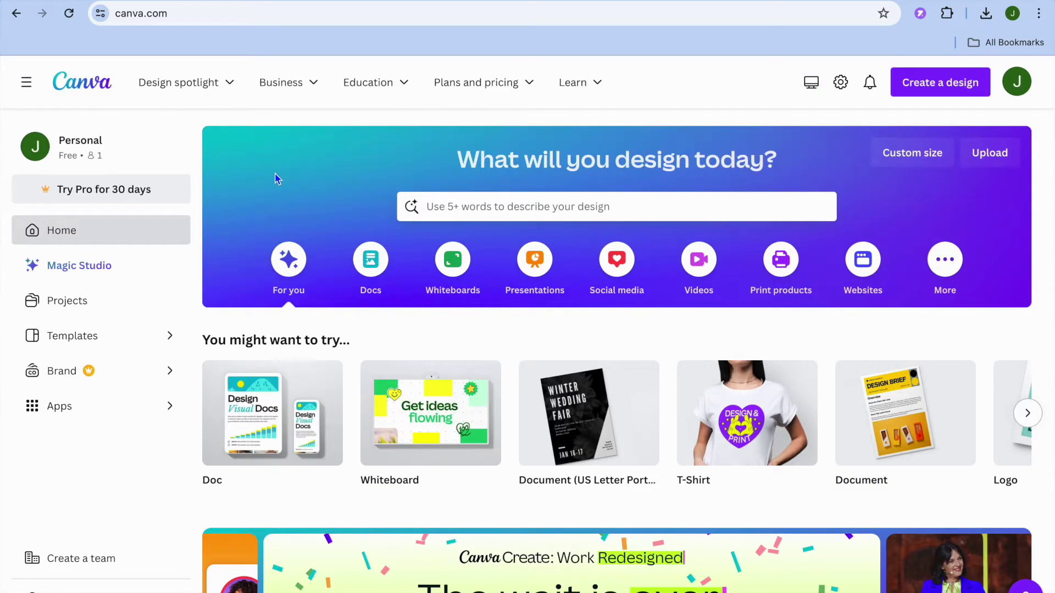
{"action": "left_click", "coordinate": [471, 205]}
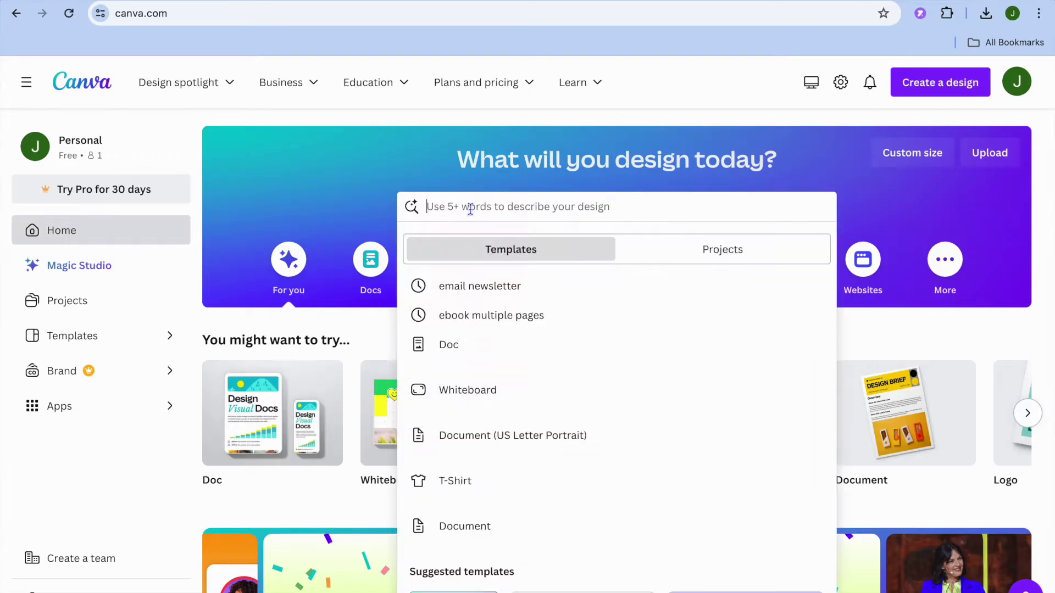
{"action": "left_click", "coordinate": [498, 288]}
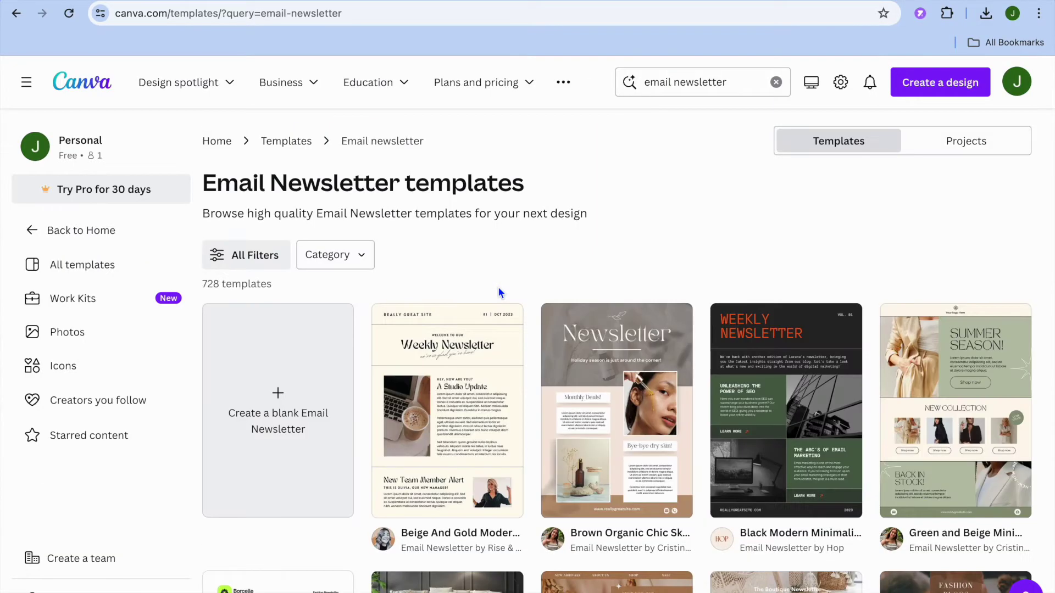
{"action": "scroll", "coordinate": [499, 290], "scroll_direction": "down", "scroll_amount": 4}
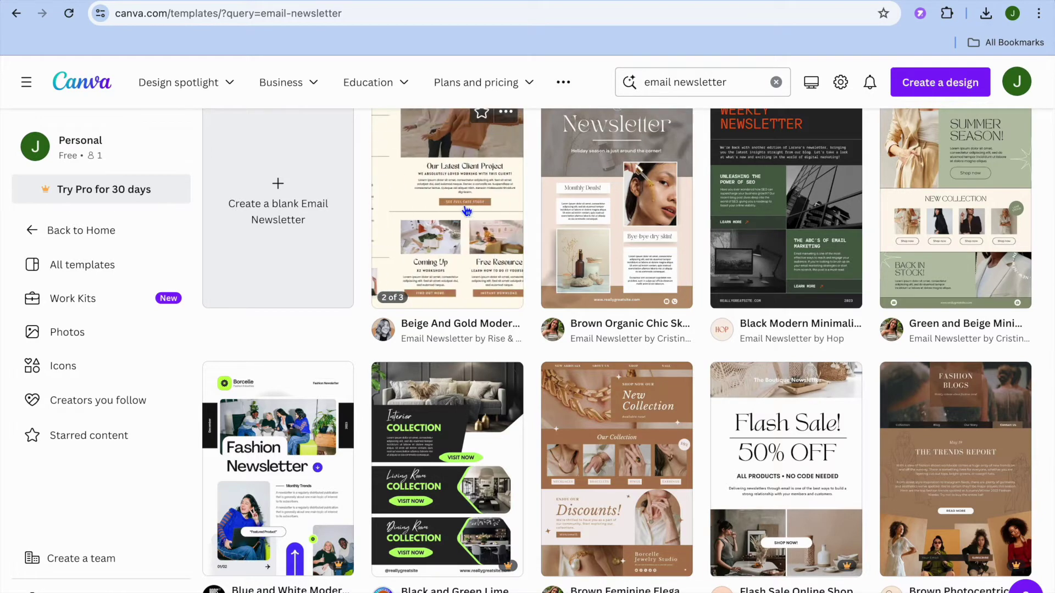
{"action": "left_click", "coordinate": [466, 210]}
Customize the Beige And Gold newsletter template in the editor and bring up its Share panel.
{"action": "left_click", "coordinate": [874, 261]}
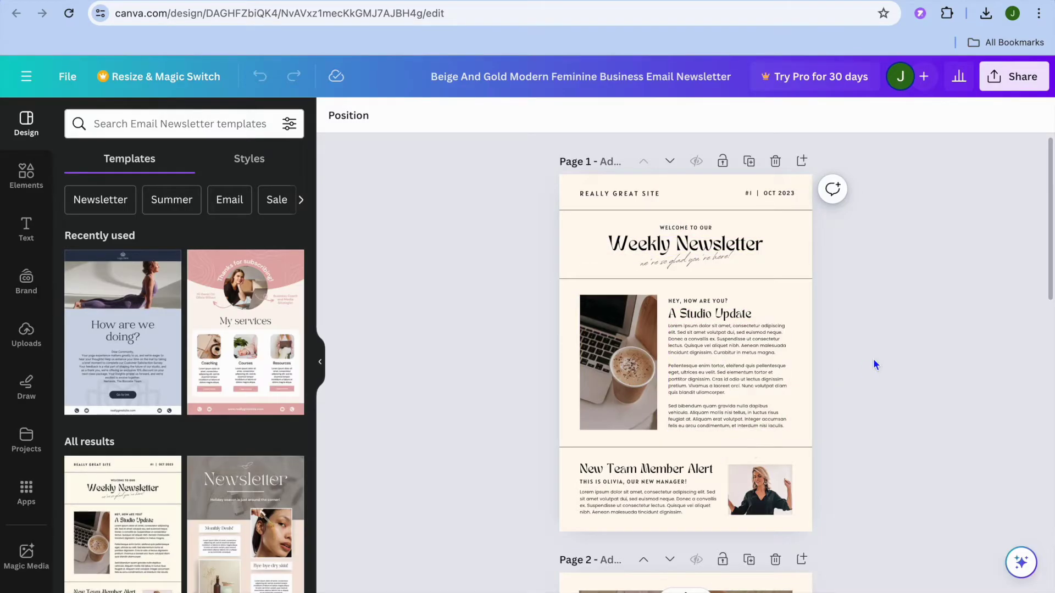
{"action": "scroll", "coordinate": [874, 361], "scroll_direction": "down", "scroll_amount": 5}
{"action": "scroll", "coordinate": [873, 360], "scroll_direction": "up", "scroll_amount": 5}
{"action": "left_click", "coordinate": [1008, 78]}
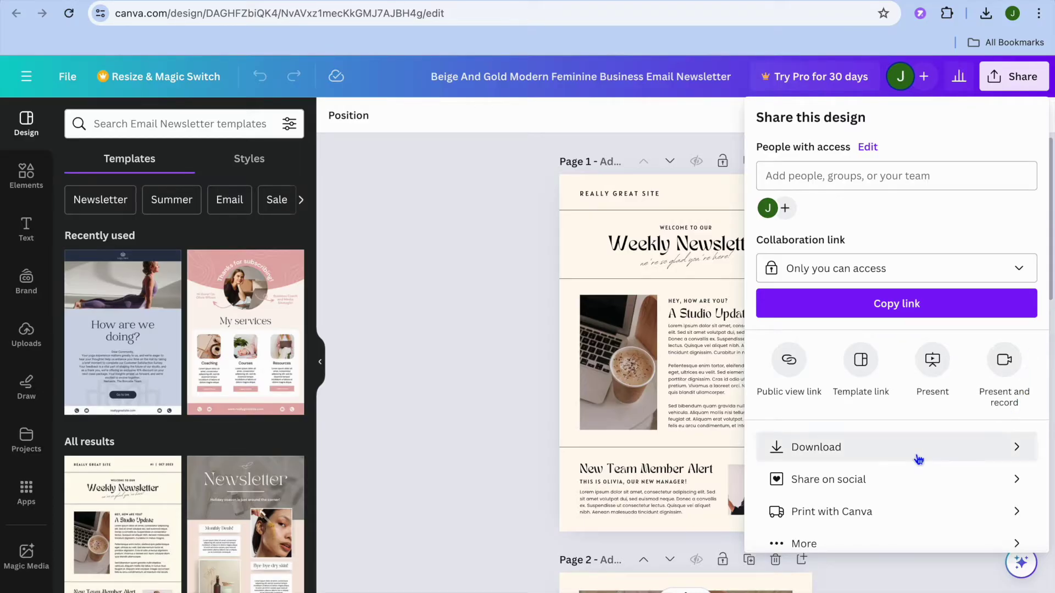
Review the PNG all-pages download settings, then select the New Team Member Alert photo.
{"action": "left_click", "coordinate": [883, 453]}
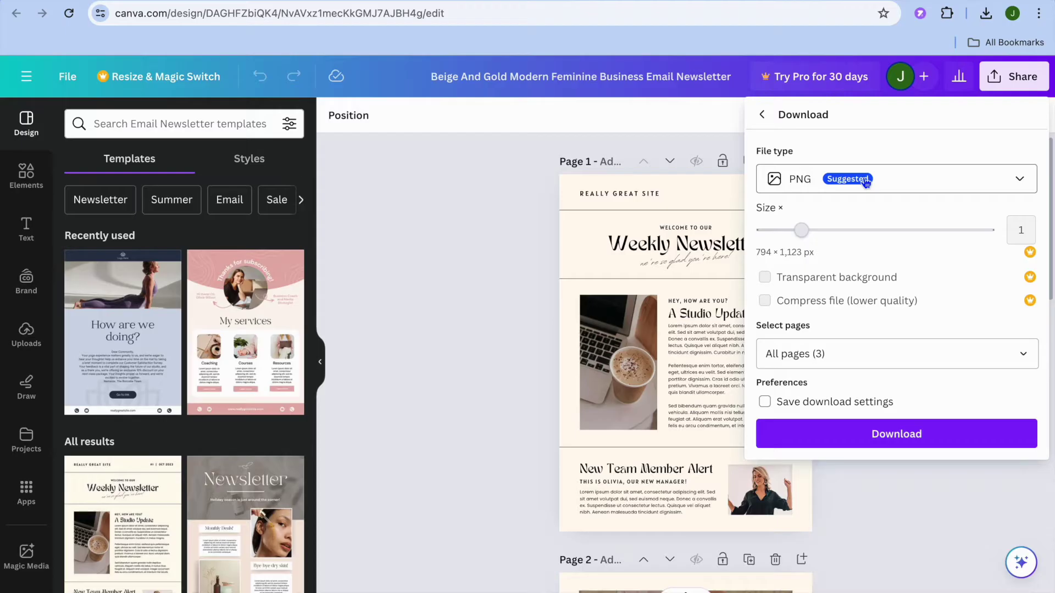
{"action": "left_click", "coordinate": [681, 350]}
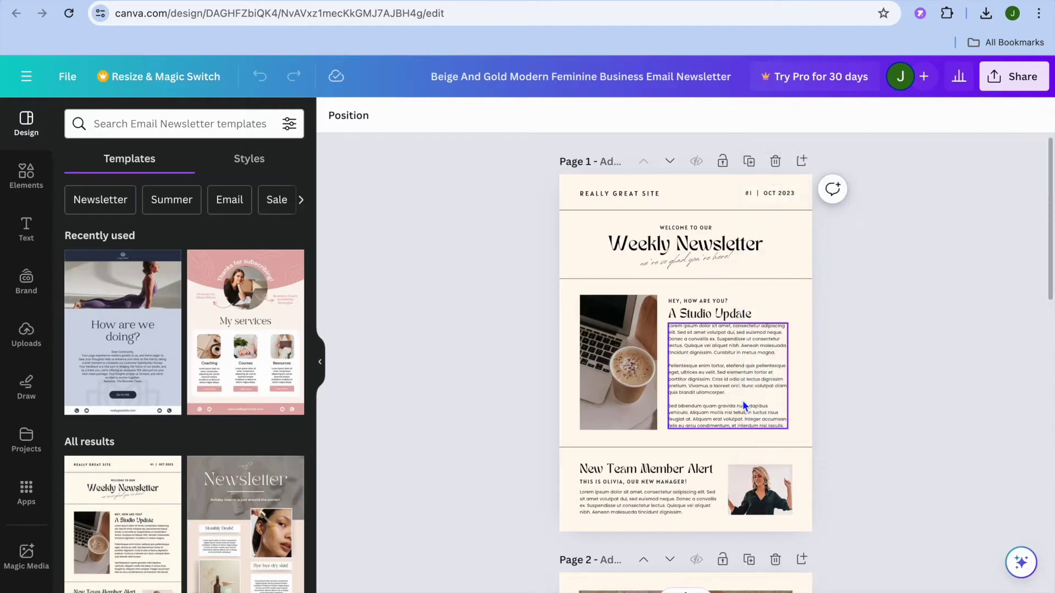
{"action": "scroll", "coordinate": [743, 400], "scroll_direction": "down", "scroll_amount": 5}
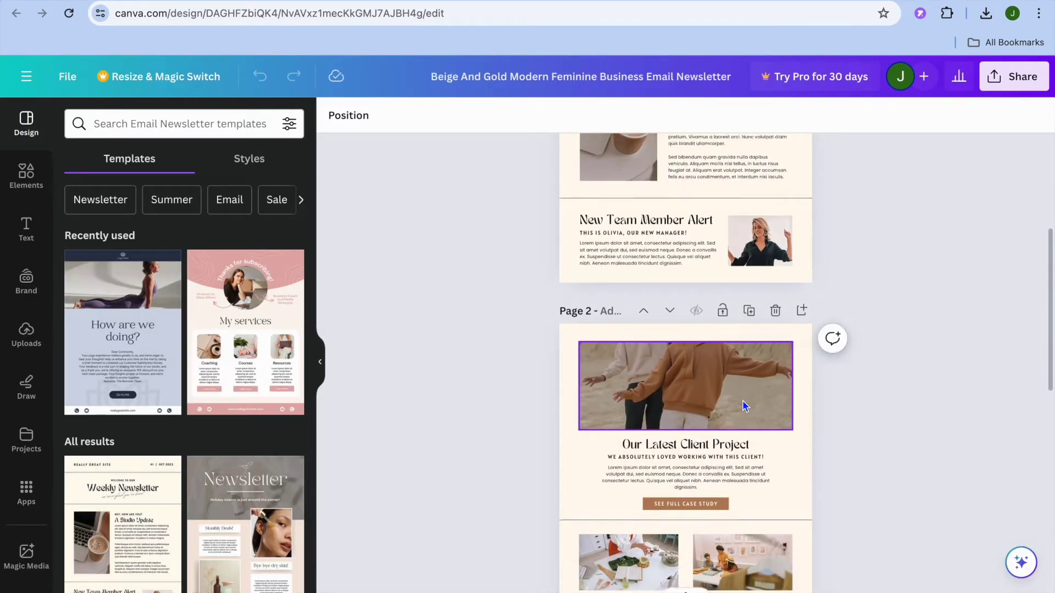
{"action": "scroll", "coordinate": [743, 406], "scroll_direction": "up", "scroll_amount": 4}
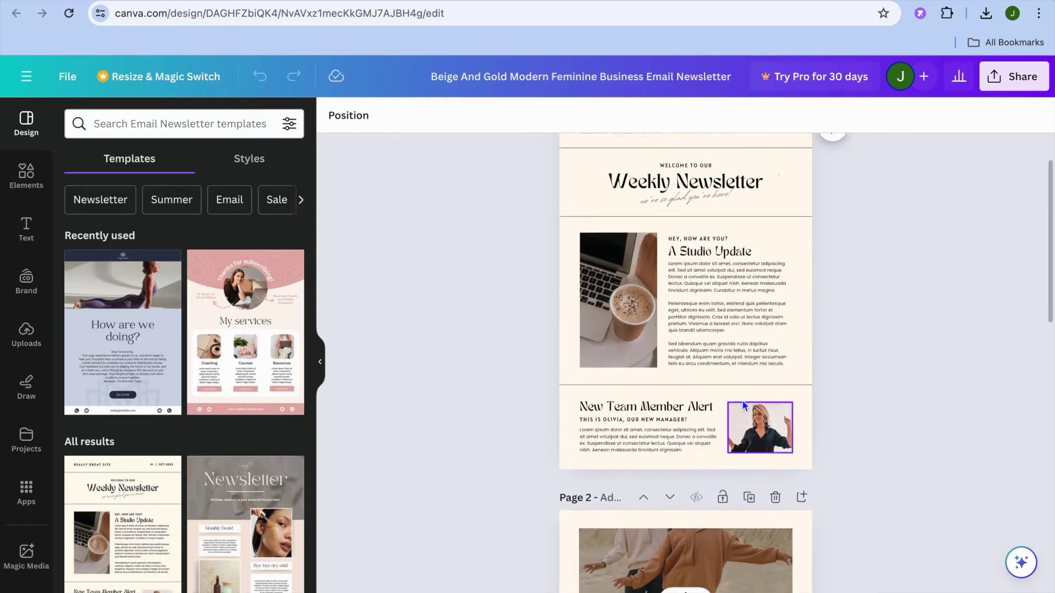
{"action": "scroll", "coordinate": [742, 406], "scroll_direction": "down", "scroll_amount": 2}
{"action": "left_click", "coordinate": [752, 337]}
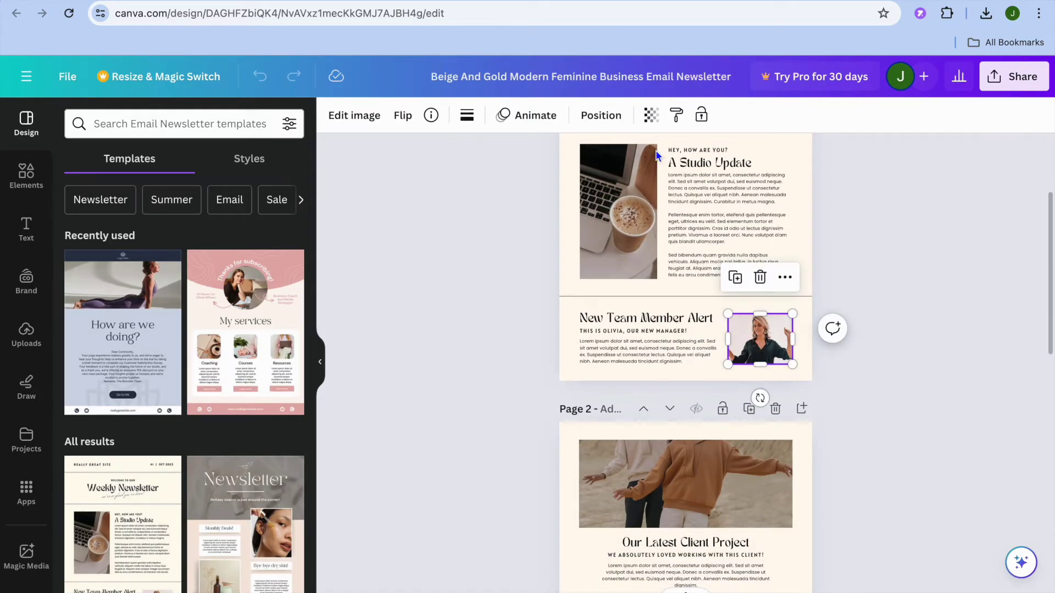
{"action": "key", "text": "ctrl+t"}
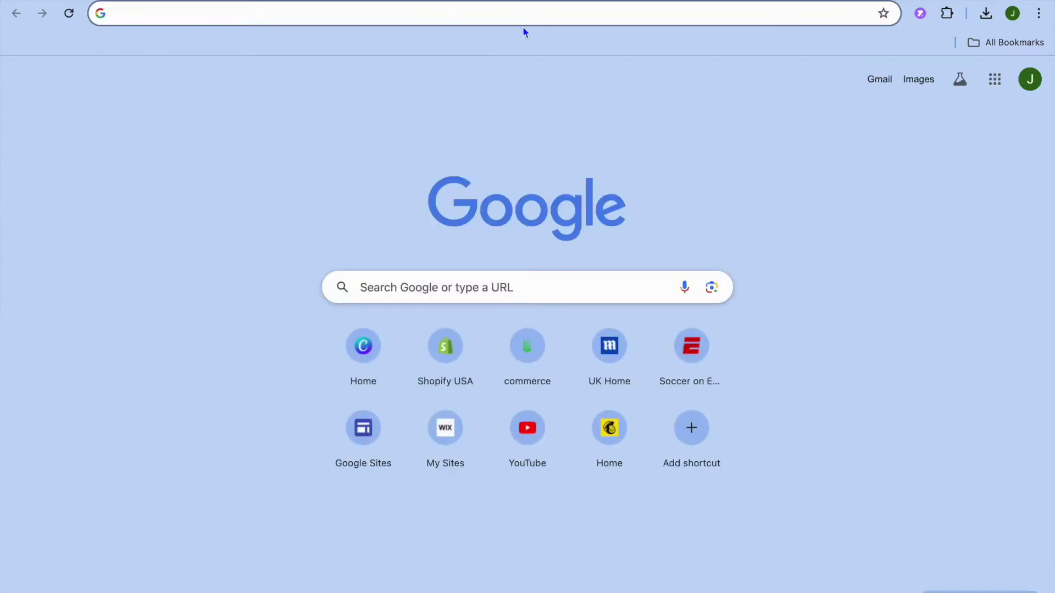
Load espn.com/soccer/ in a new tab and copy its address to the clipboard.
{"action": "type", "text": "espn.com/soccer/"}
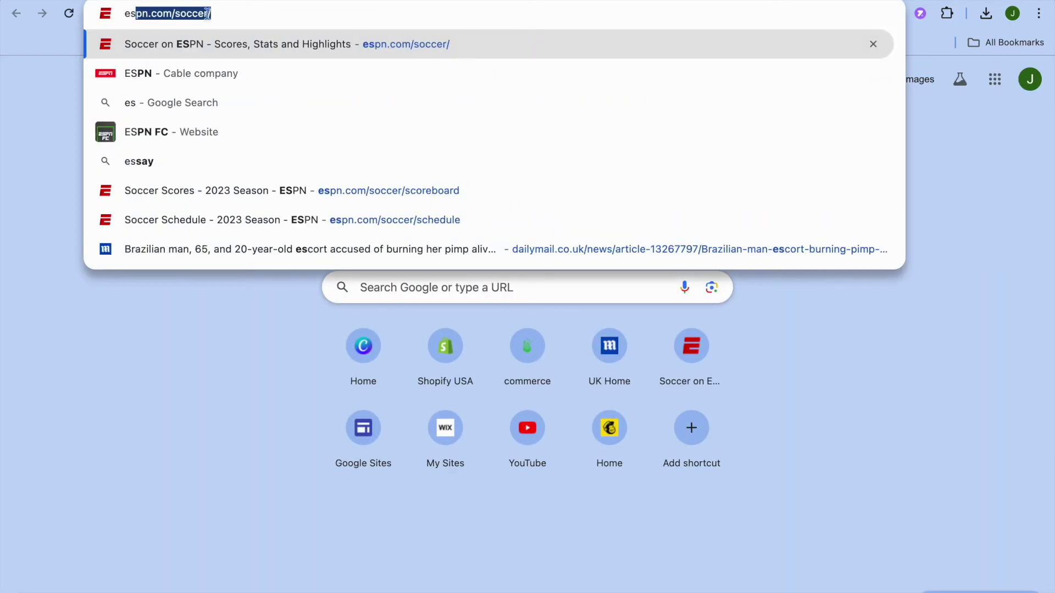
{"action": "left_click", "coordinate": [226, 12]}
{"action": "left_click_drag", "start_coordinate": [226, 12], "coordinate": [118, 12]}
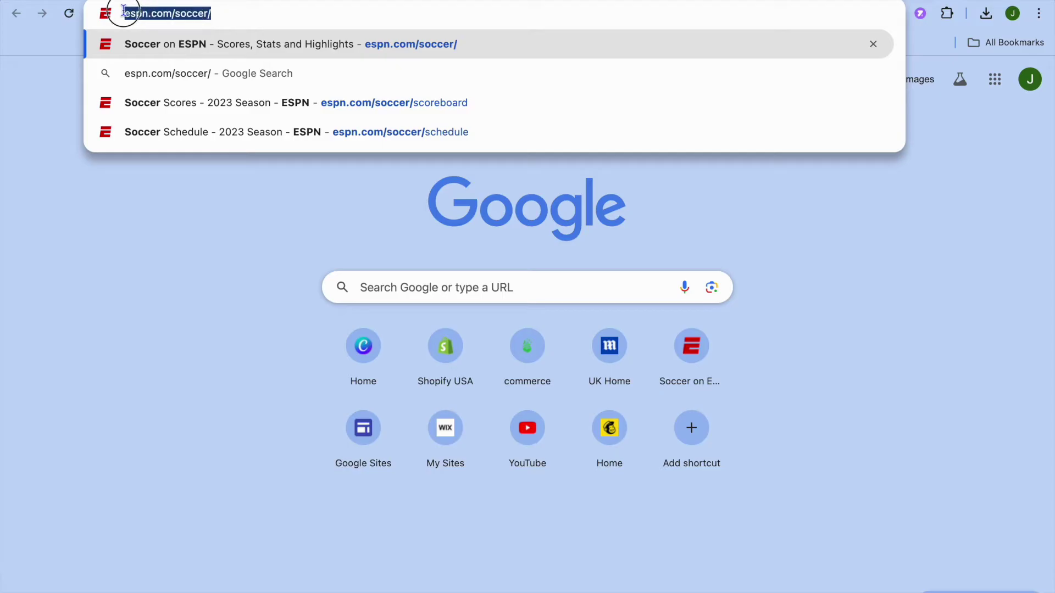
{"action": "right_click", "coordinate": [146, 14]}
{"action": "left_click", "coordinate": [191, 108]}
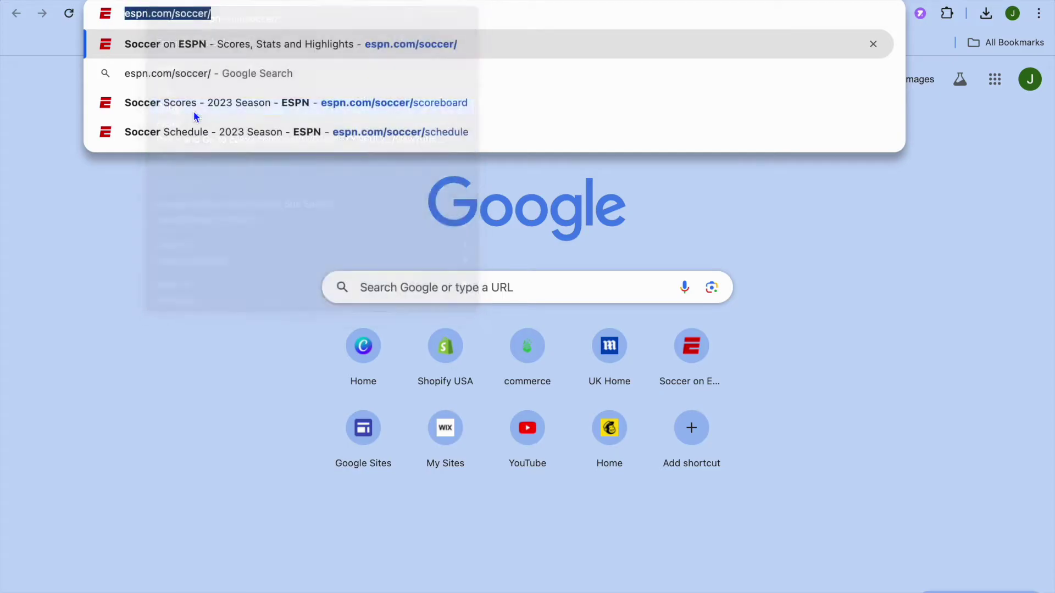
{"action": "key", "text": "ctrl+Tab"}
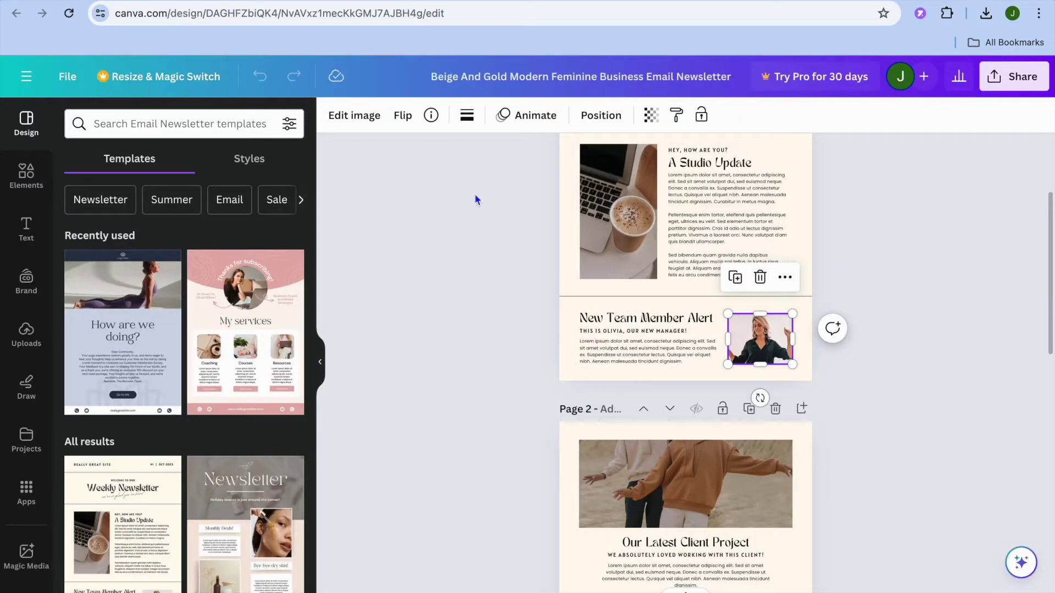
{"action": "left_click", "coordinate": [785, 277]}
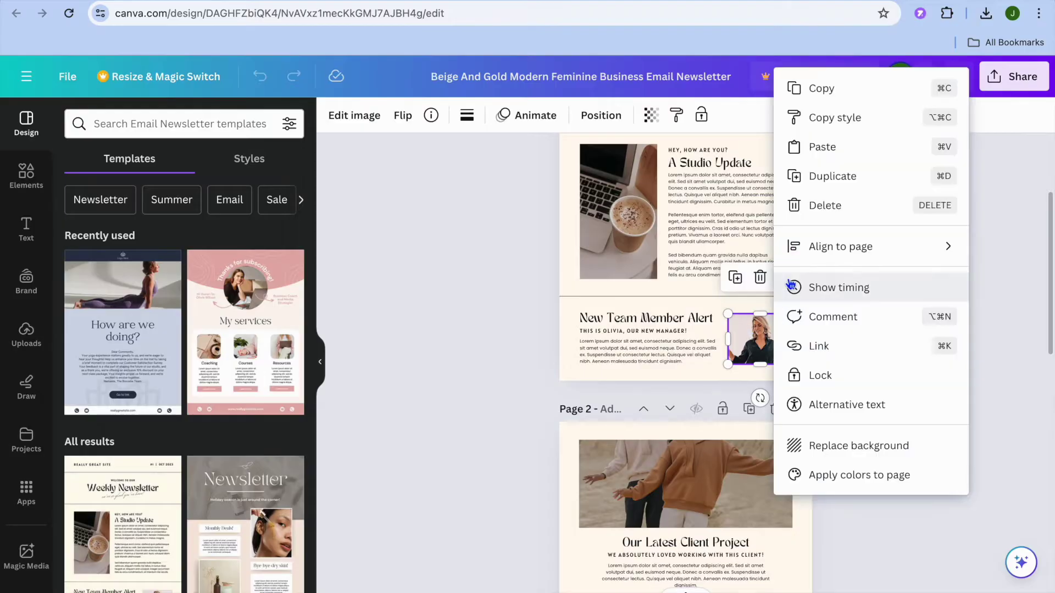
{"action": "left_click", "coordinate": [837, 348]}
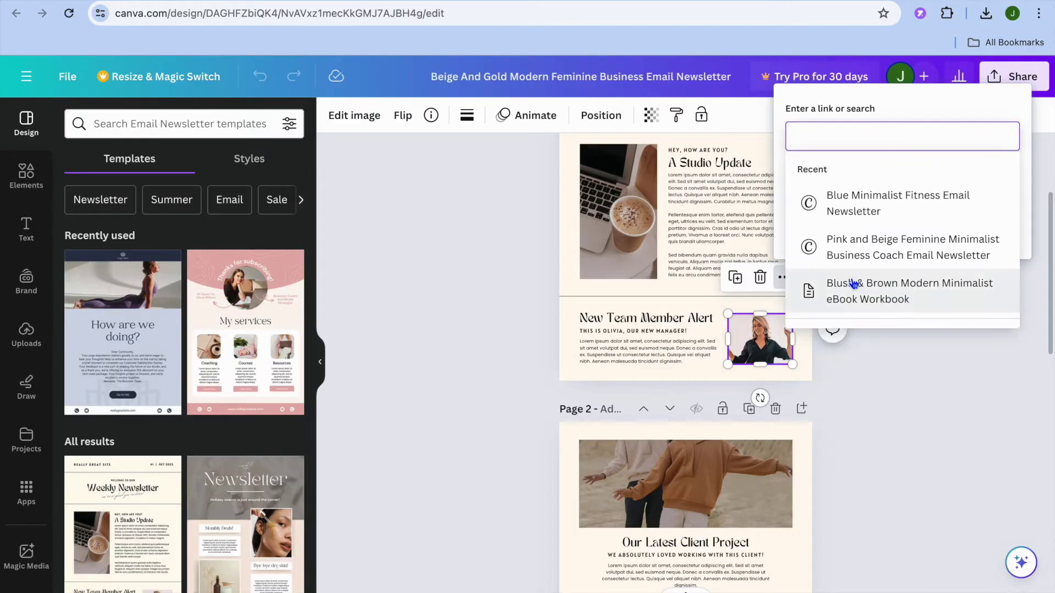
{"action": "right_click", "coordinate": [828, 140]}
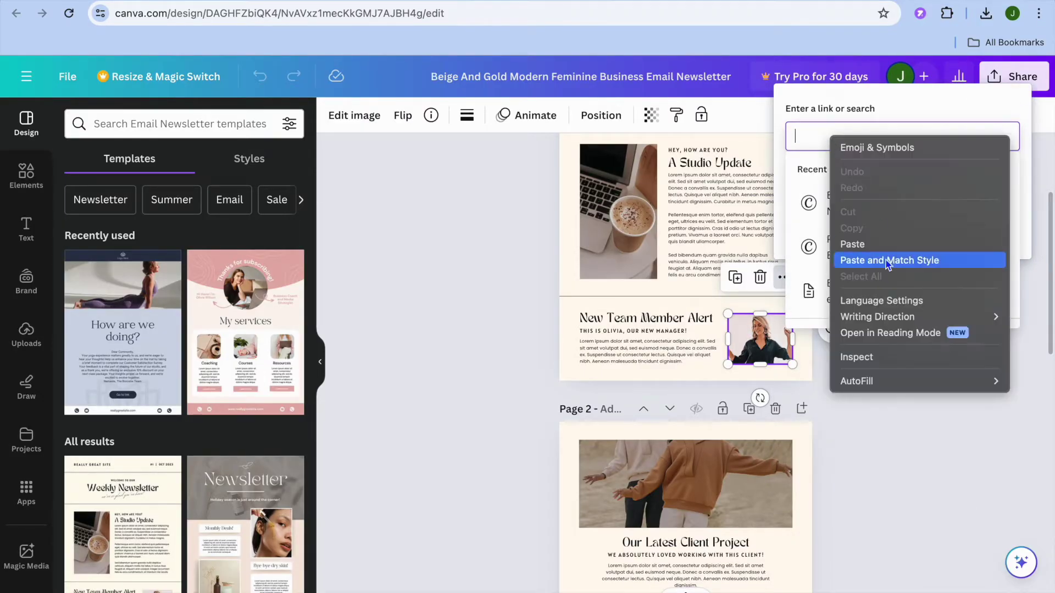
{"action": "left_click", "coordinate": [882, 242]}
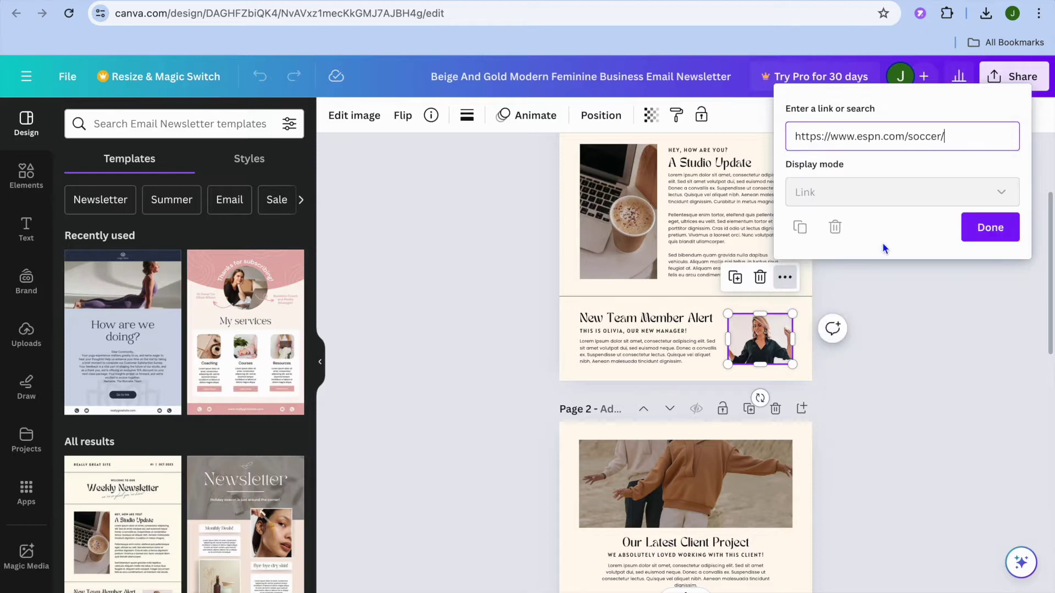
{"action": "left_click", "coordinate": [986, 233]}
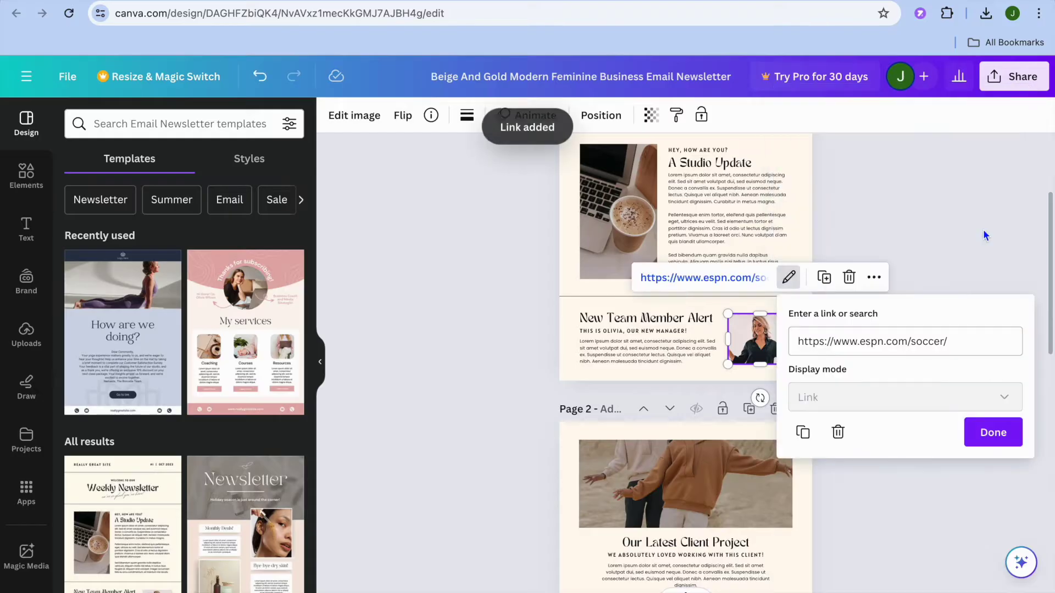
{"action": "left_click", "coordinate": [990, 448]}
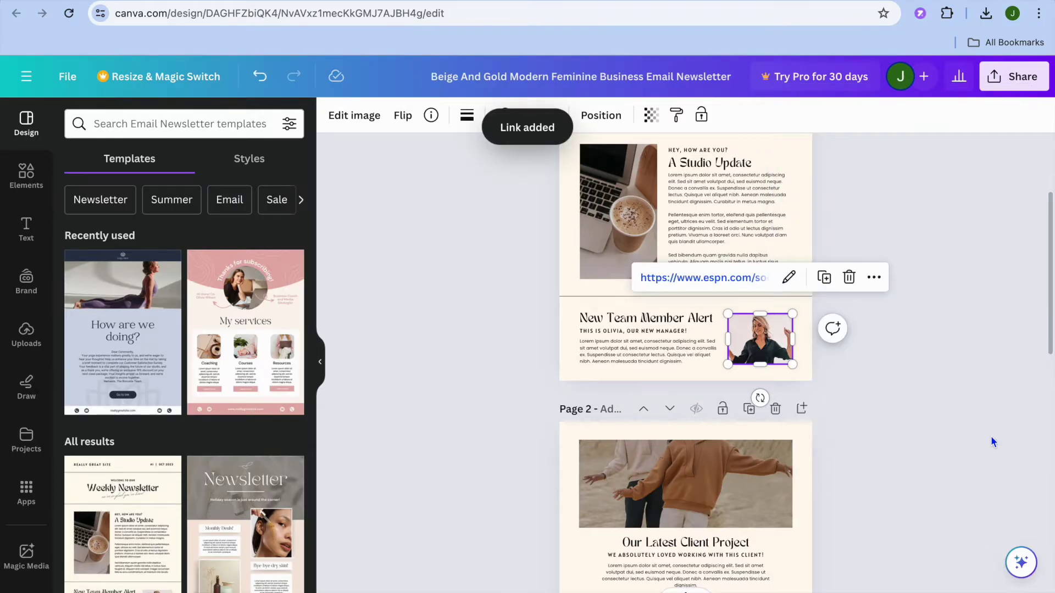
{"action": "left_click", "coordinate": [900, 414]}
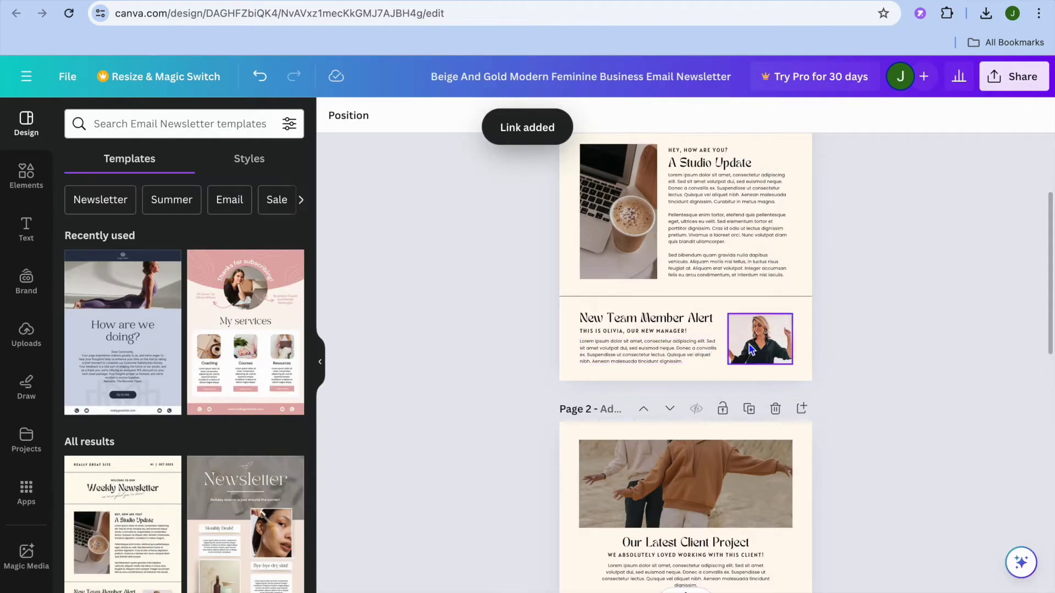
Add the copied ESPN soccer URL as a link on page 2's SEE FULL CASE STUDY text.
{"action": "scroll", "coordinate": [908, 342], "scroll_direction": "down", "scroll_amount": 5}
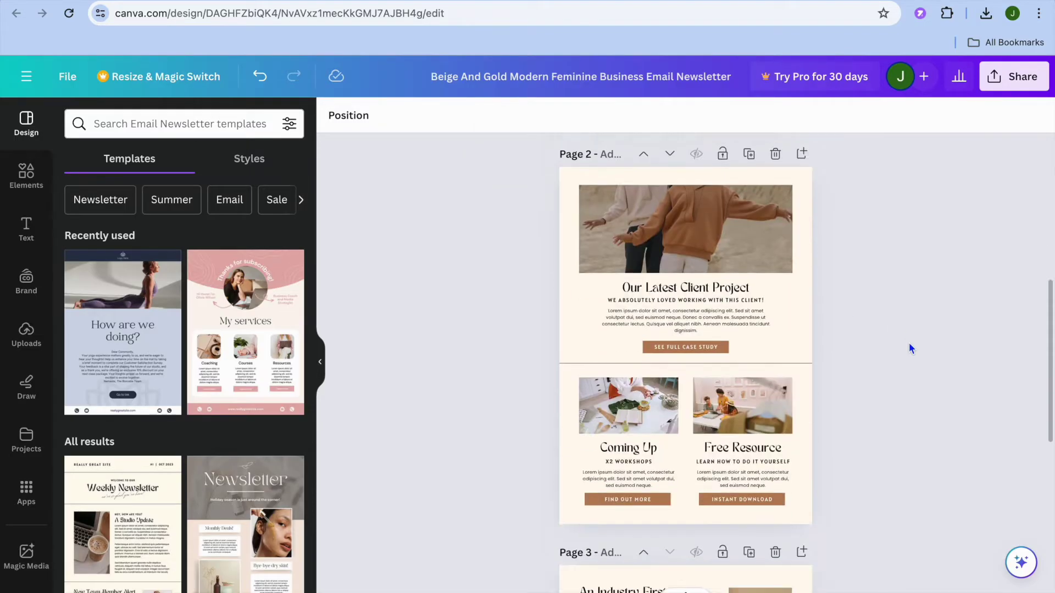
{"action": "scroll", "coordinate": [909, 341], "scroll_direction": "down", "scroll_amount": 2}
{"action": "left_click", "coordinate": [670, 268]}
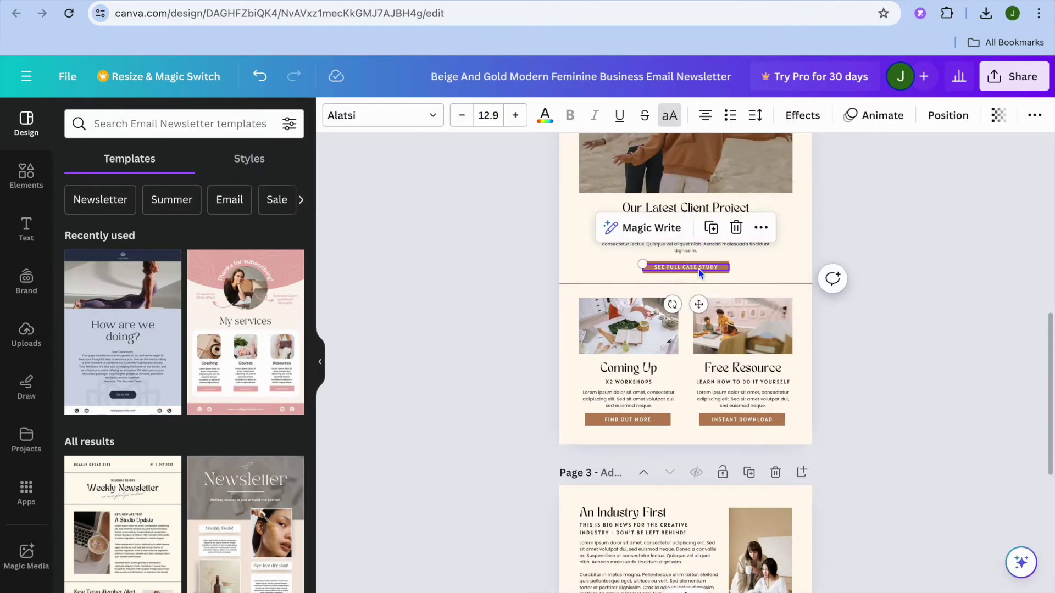
{"action": "left_click", "coordinate": [758, 228]}
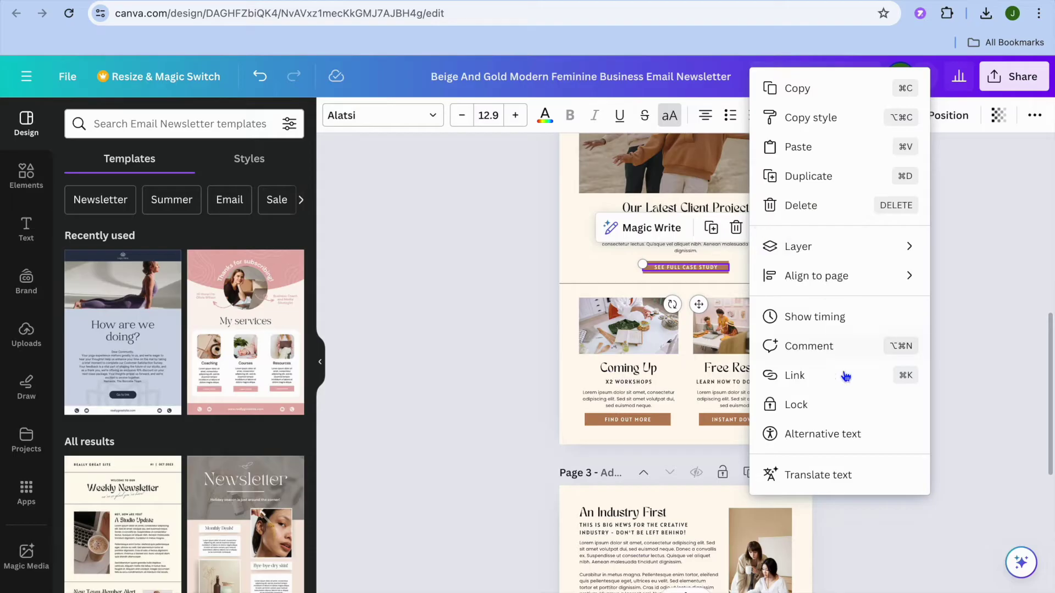
{"action": "left_click", "coordinate": [824, 376]}
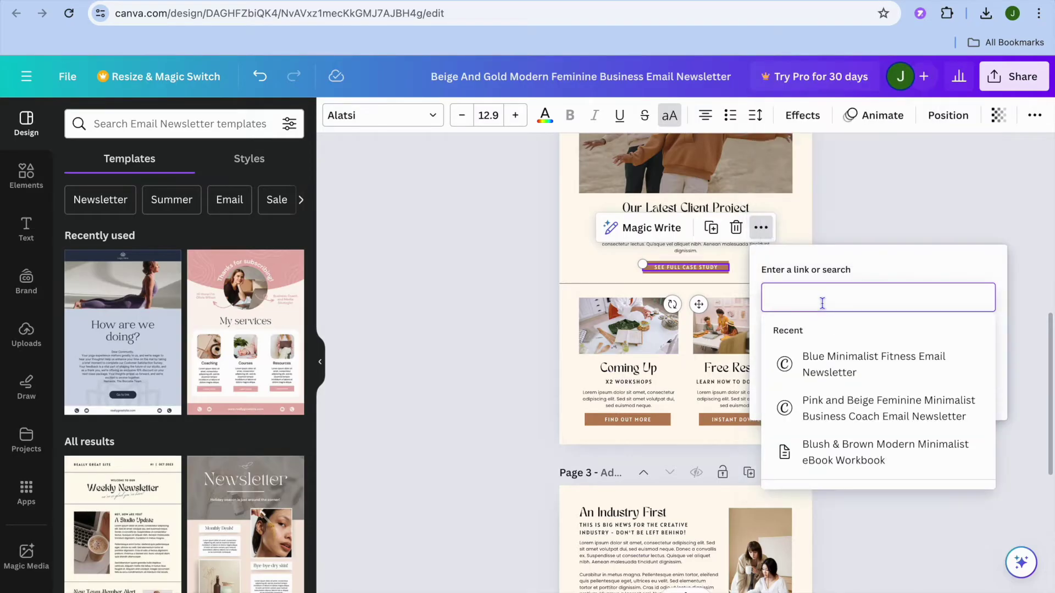
{"action": "right_click", "coordinate": [823, 303]}
{"action": "left_click", "coordinate": [849, 405]}
{"action": "left_click", "coordinate": [969, 398]}
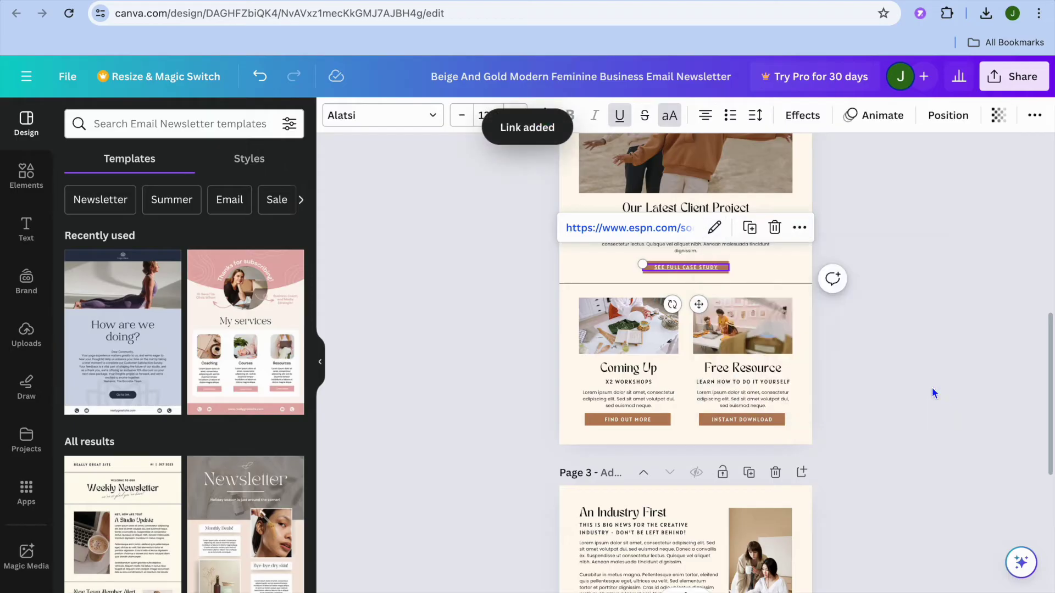
{"action": "left_click", "coordinate": [945, 284]}
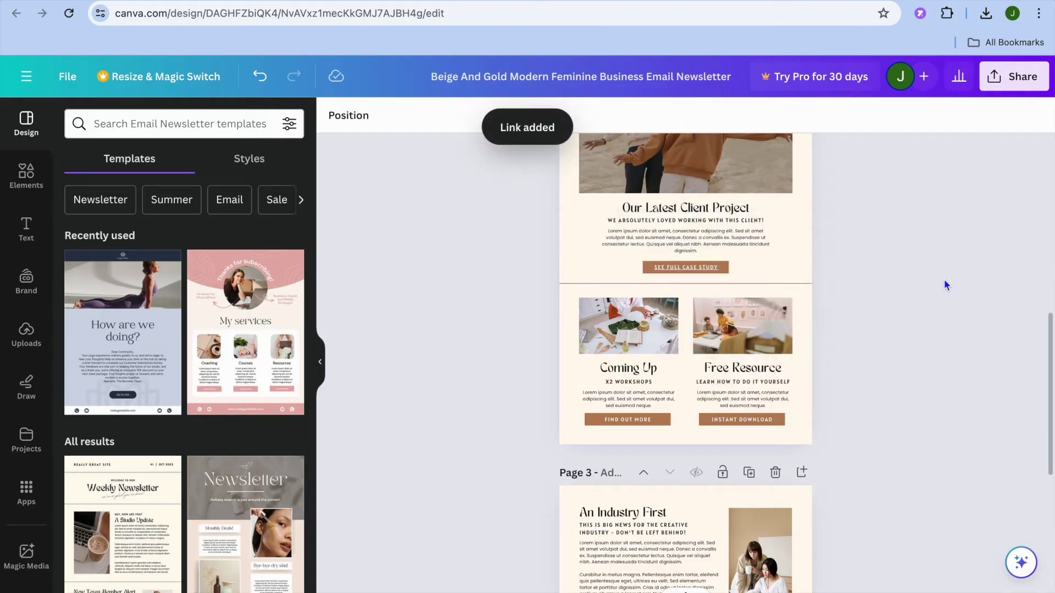
Download all 3 newsletter pages as PNG, then reopen the Share panel.
{"action": "left_click", "coordinate": [1013, 77]}
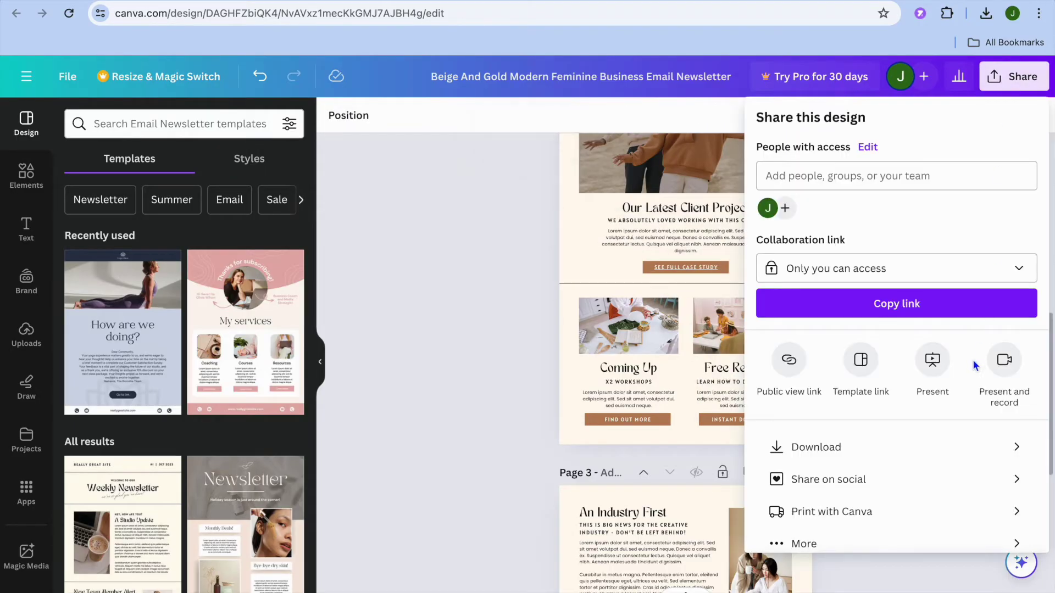
{"action": "left_click", "coordinate": [947, 441]}
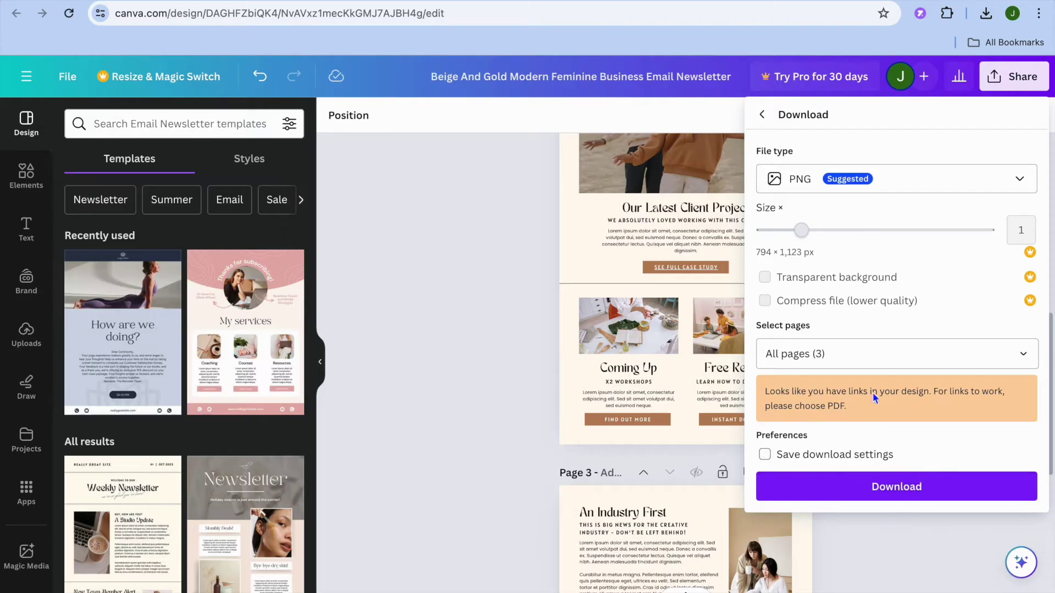
{"action": "left_click", "coordinate": [890, 486]}
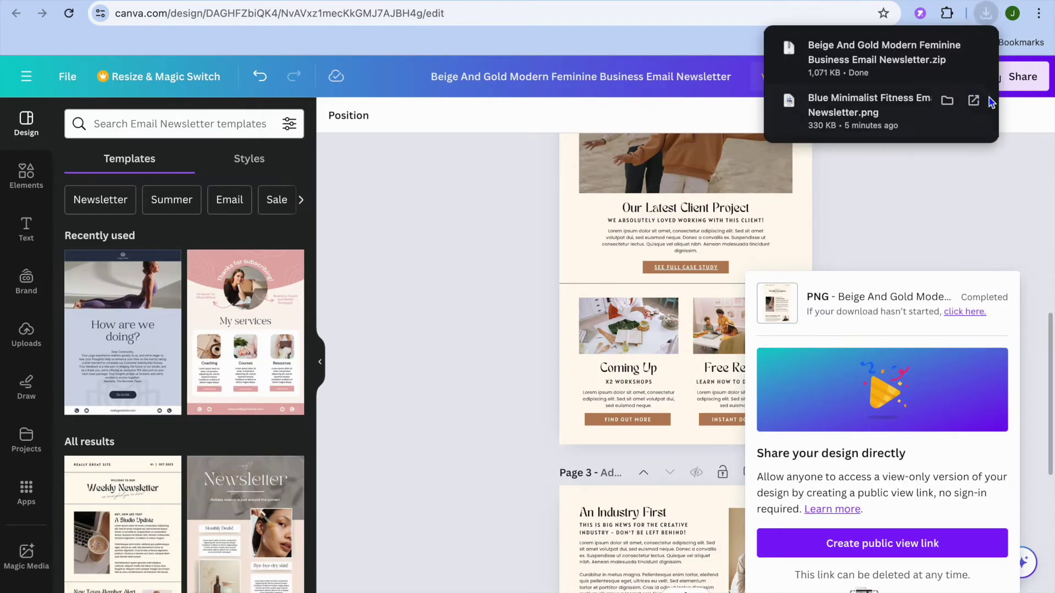
{"action": "left_click", "coordinate": [1021, 77]}
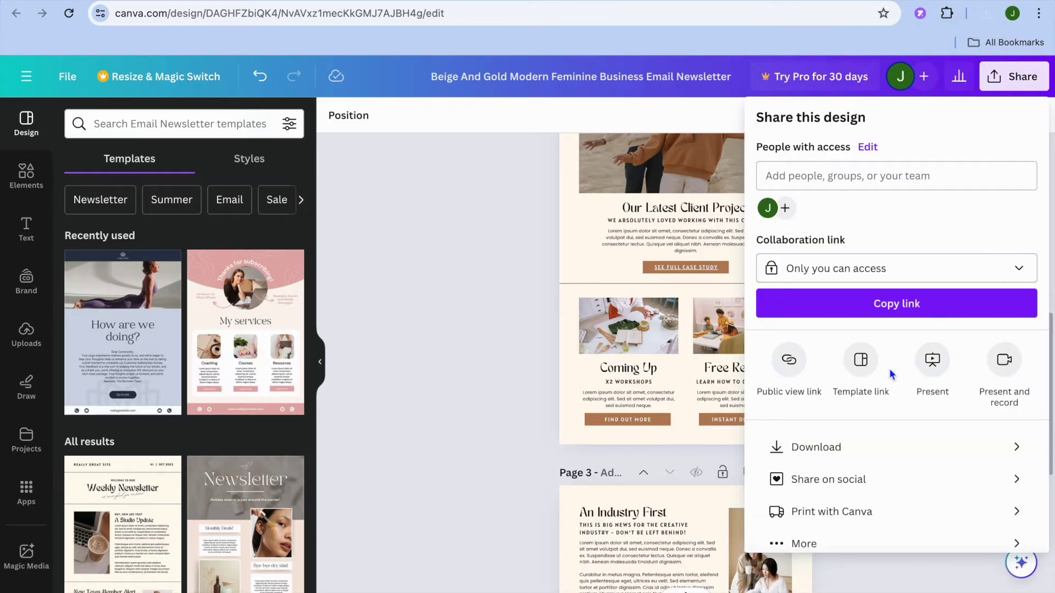
Create and copy a public view link for the newsletter, then switch to Gmail.
{"action": "left_click", "coordinate": [789, 373]}
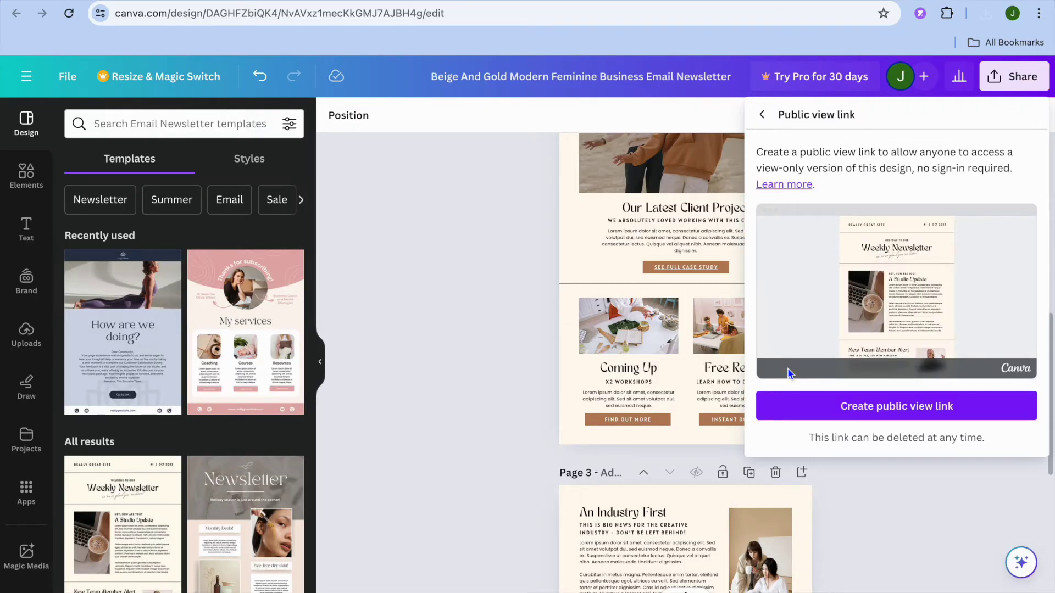
{"action": "left_click", "coordinate": [868, 412]}
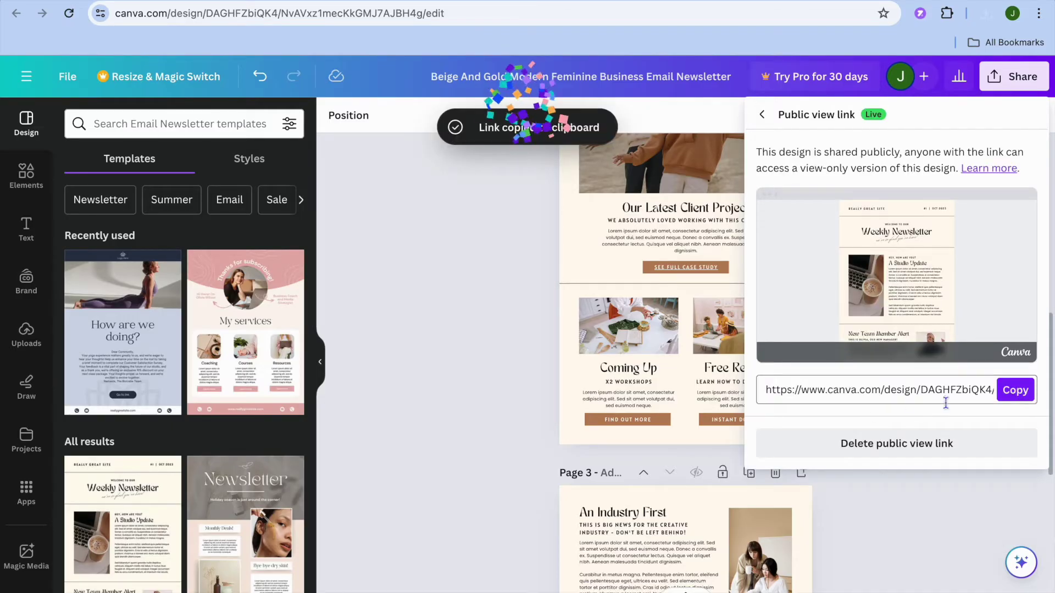
{"action": "left_click", "coordinate": [1017, 392]}
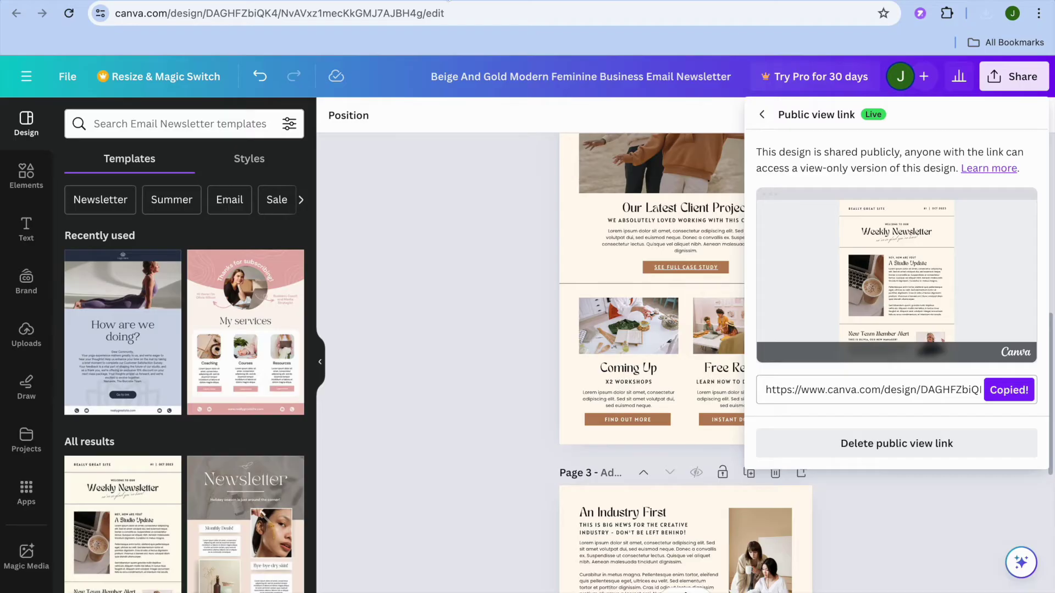
{"action": "key", "text": "ctrl+Tab"}
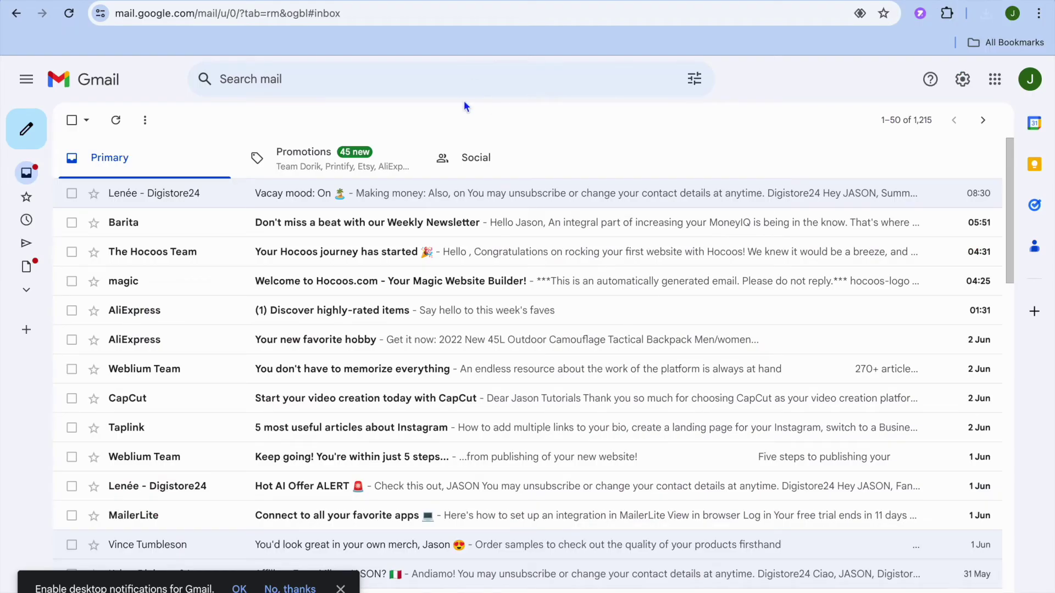
Open a blank New Message in Gmail and bring up its Insert photo dialog.
{"action": "left_click", "coordinate": [36, 130]}
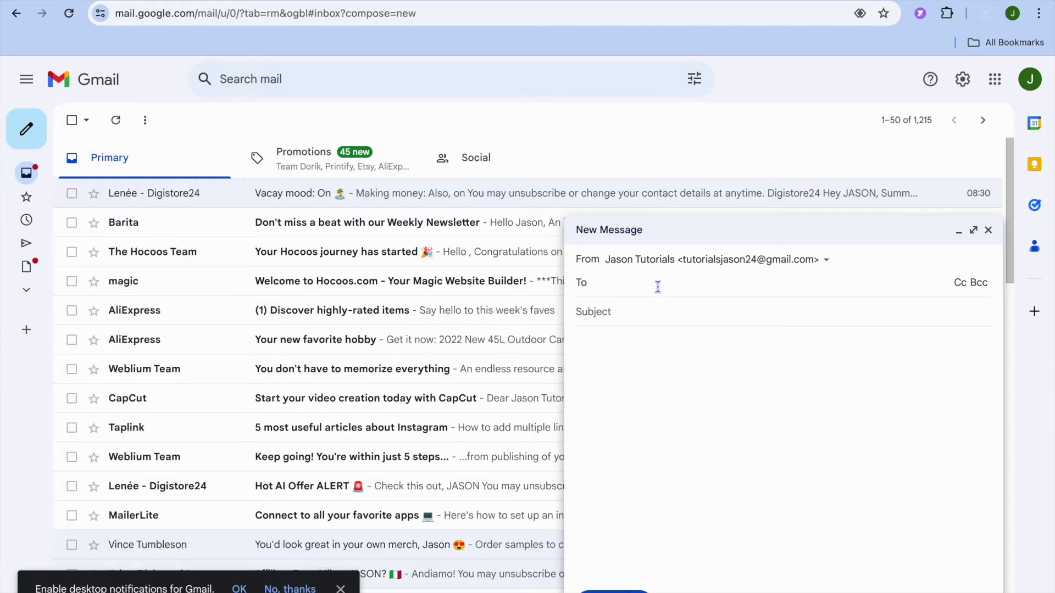
{"action": "left_click", "coordinate": [631, 315]}
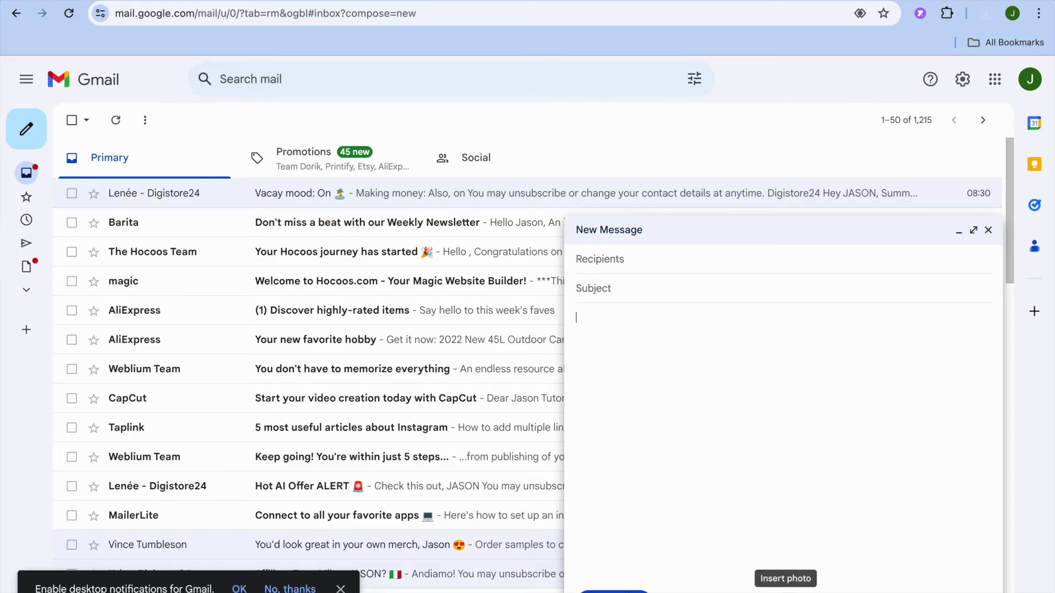
{"action": "left_click", "coordinate": [786, 591]}
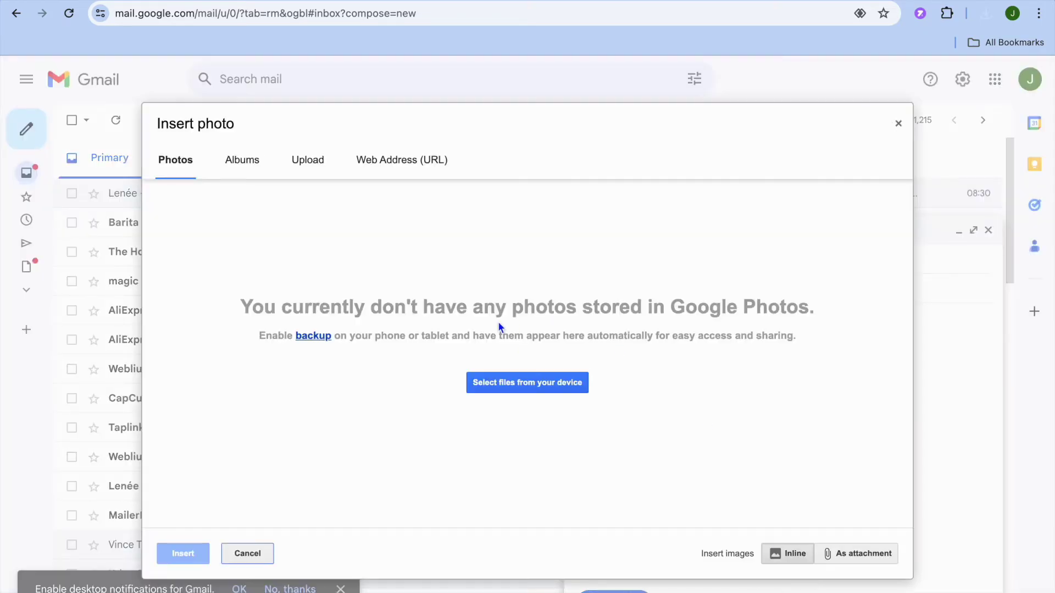
Upload Blue Minimalist Fitness Email Newsletter.png from the computer inline into the draft.
{"action": "left_click", "coordinate": [528, 387]}
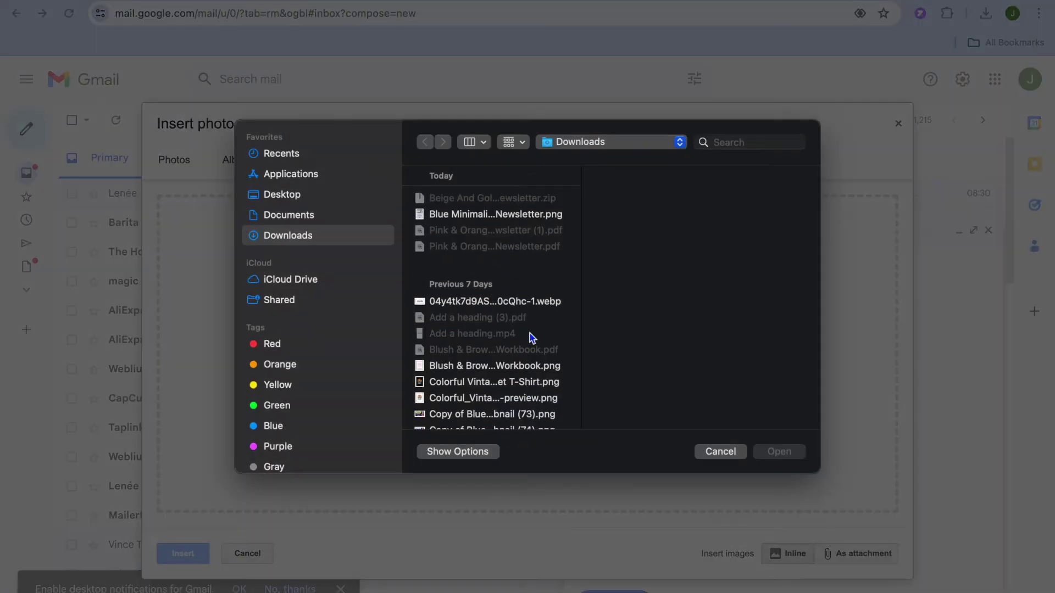
{"action": "left_click", "coordinate": [529, 215]}
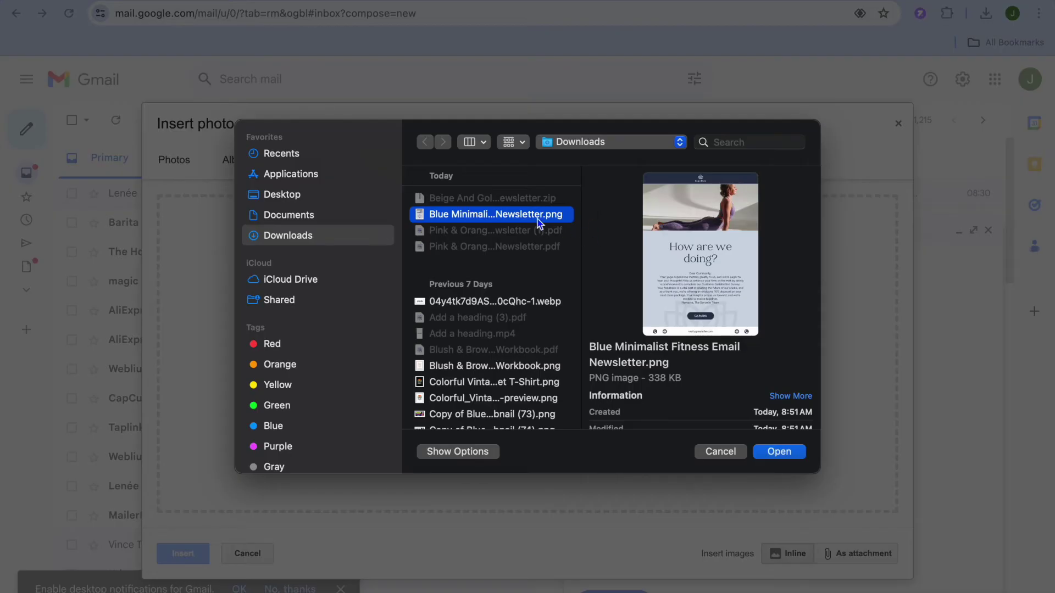
{"action": "left_click", "coordinate": [785, 453]}
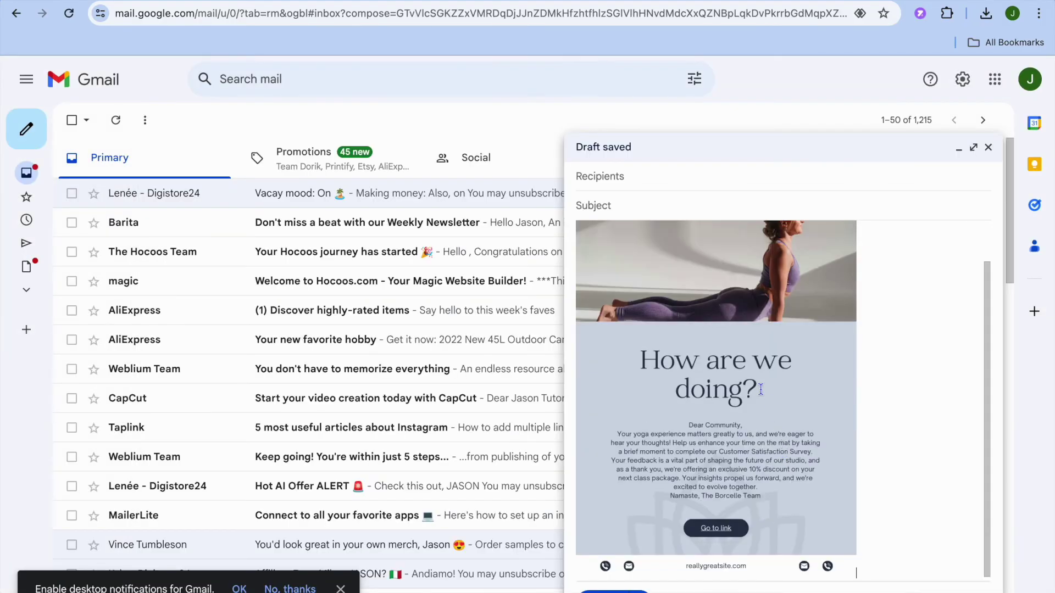
Select the inserted newsletter image and show it at its original size.
{"action": "left_click", "coordinate": [756, 382]}
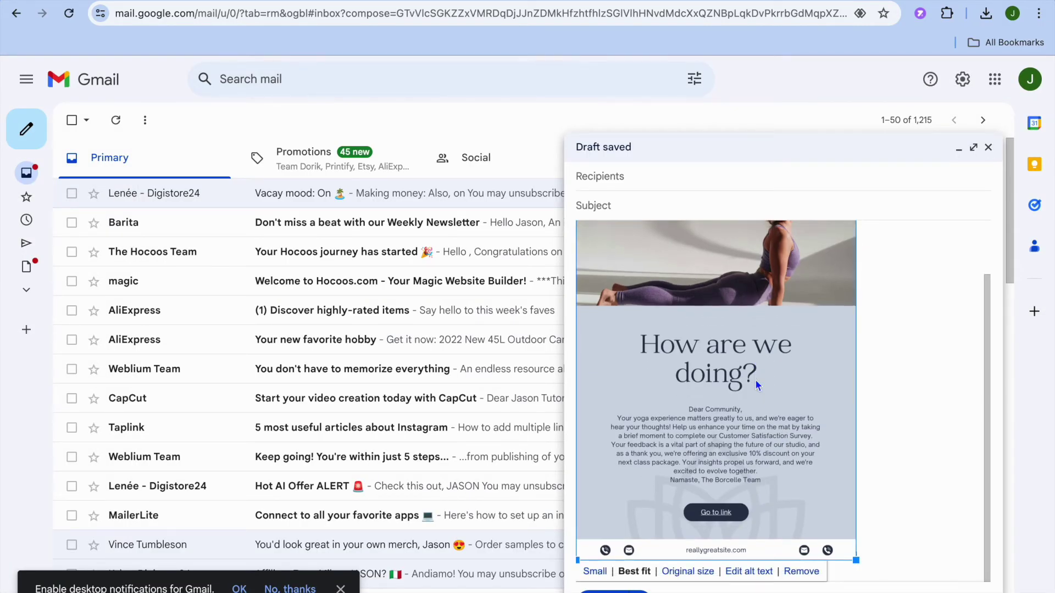
{"action": "left_click", "coordinate": [712, 415]}
{"action": "right_click", "coordinate": [711, 413]}
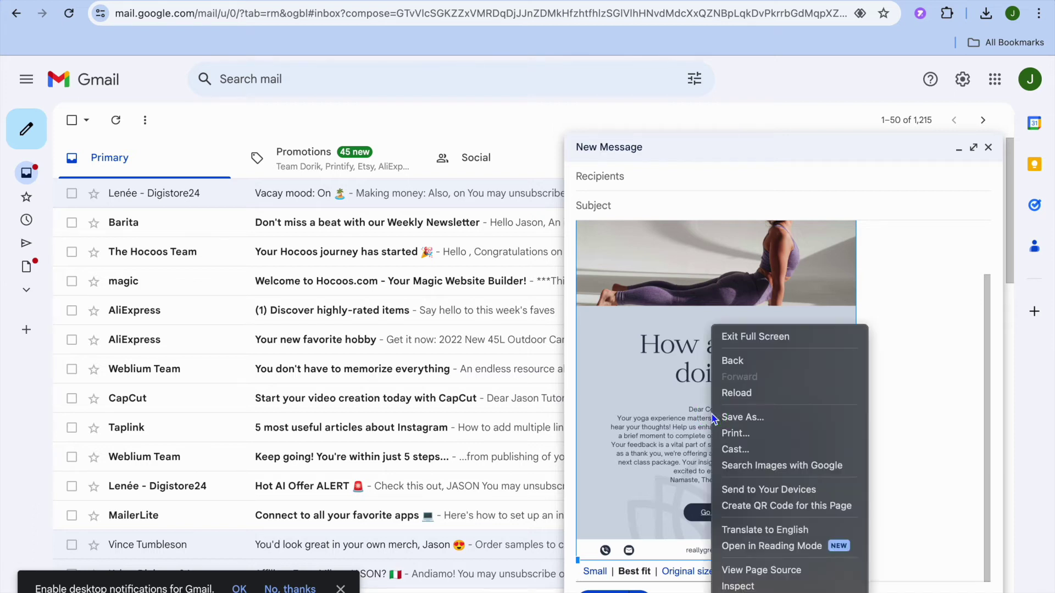
{"action": "key", "text": "Escape"}
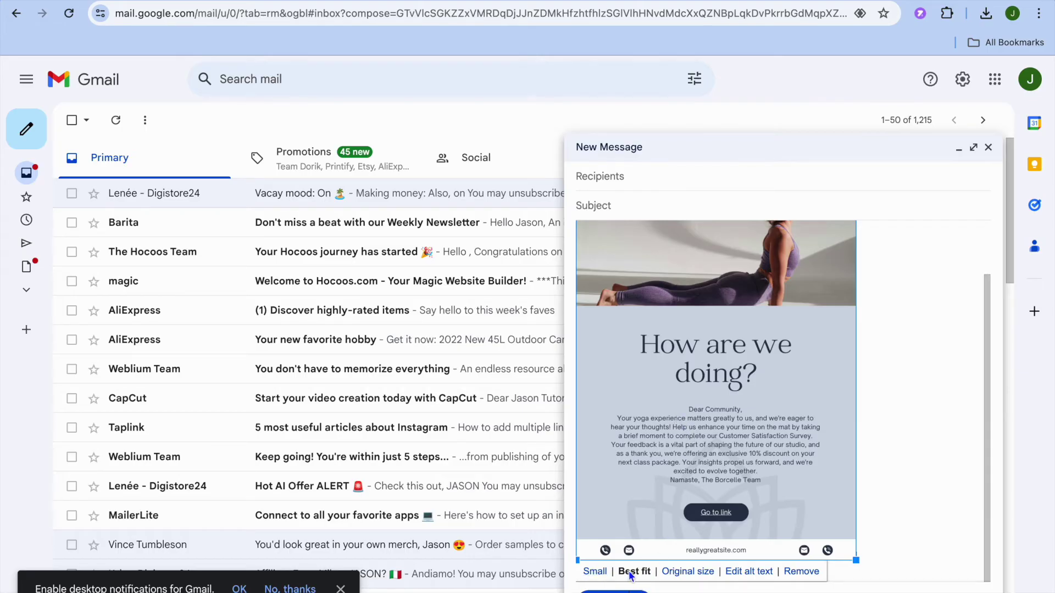
{"action": "left_click", "coordinate": [684, 572]}
{"action": "scroll", "coordinate": [728, 520], "scroll_direction": "down", "scroll_amount": 1}
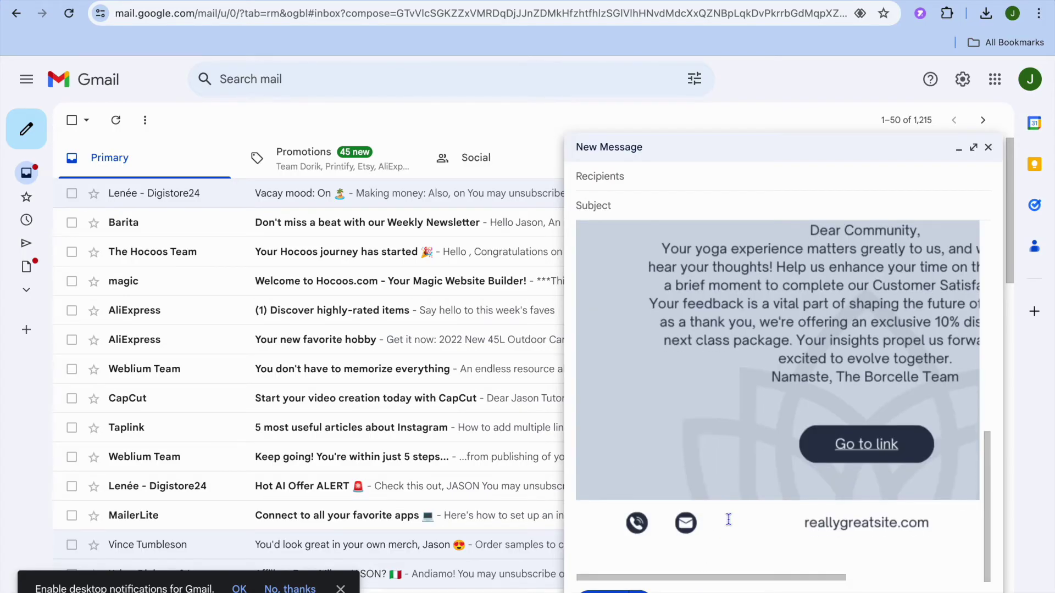
{"action": "scroll", "coordinate": [728, 520], "scroll_direction": "up", "scroll_amount": 5}
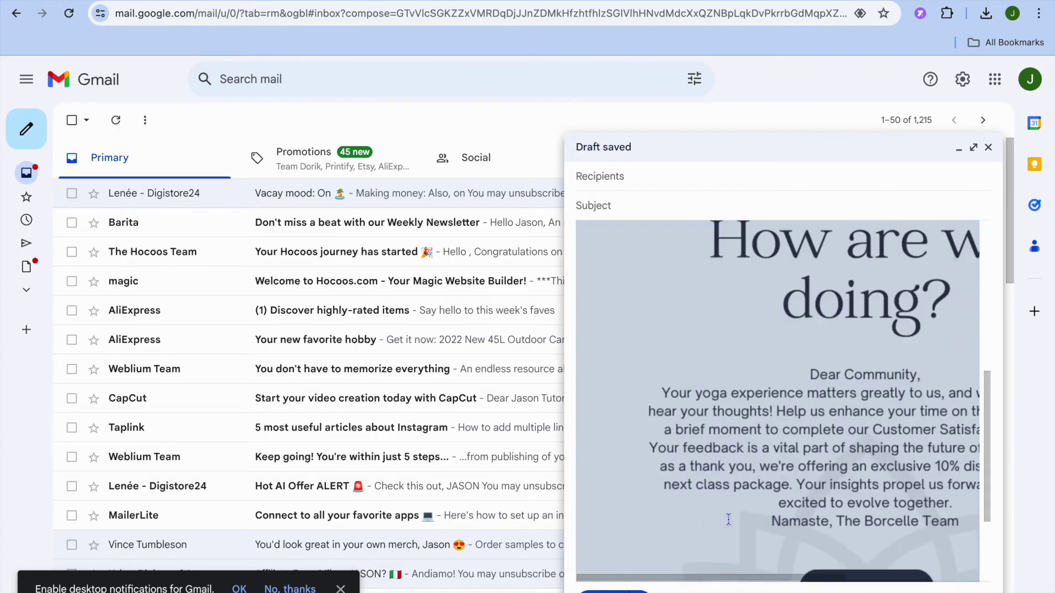
{"action": "scroll", "coordinate": [727, 518], "scroll_direction": "down", "scroll_amount": 5}
Expand the draft to full-screen compose and dismiss the tip.
{"action": "left_click", "coordinate": [762, 516]}
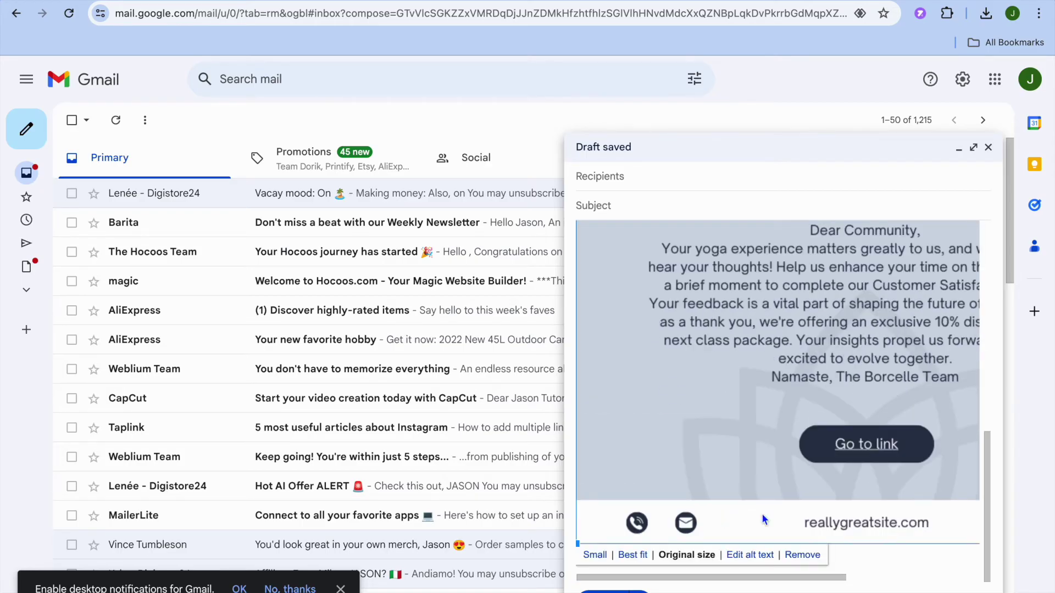
{"action": "left_click", "coordinate": [987, 149]}
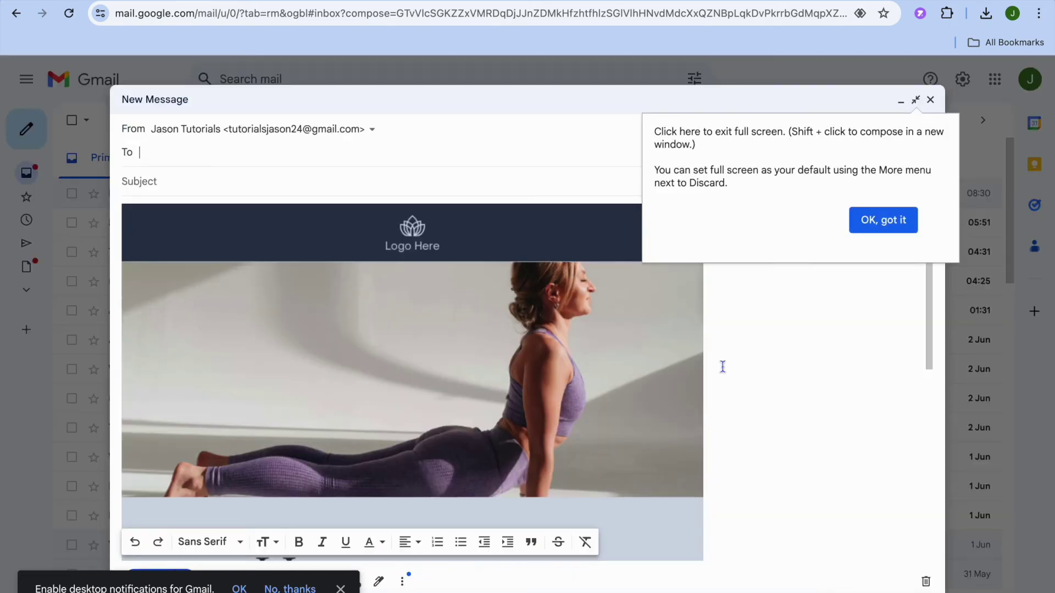
{"action": "left_click", "coordinate": [885, 220]}
Centre the newsletter image horizontally with Align center.
{"action": "left_click", "coordinate": [462, 402]}
{"action": "scroll", "coordinate": [462, 402], "scroll_direction": "down", "scroll_amount": 10}
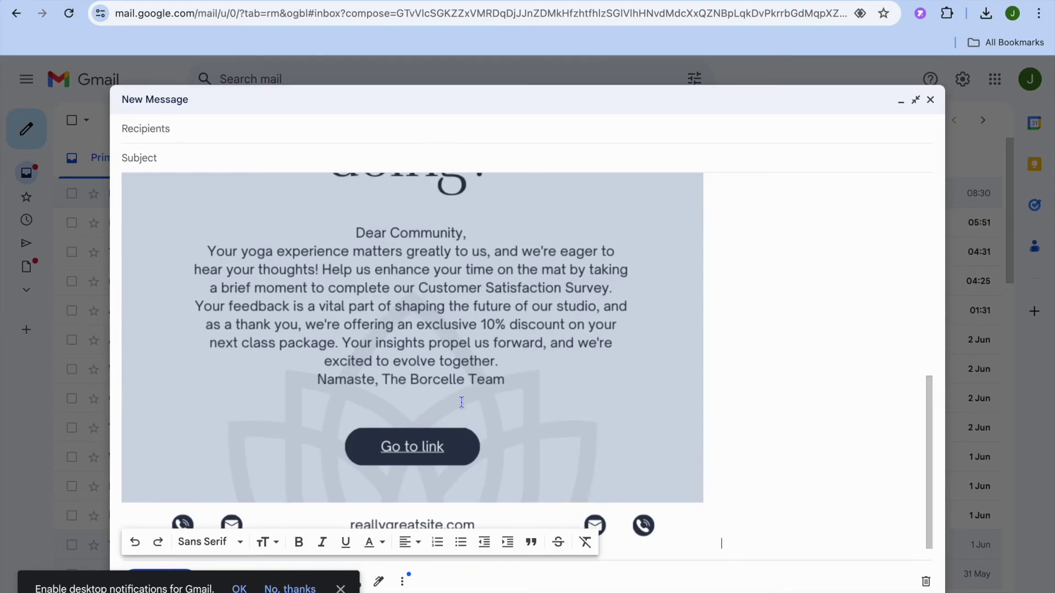
{"action": "scroll", "coordinate": [461, 401], "scroll_direction": "up", "scroll_amount": 2}
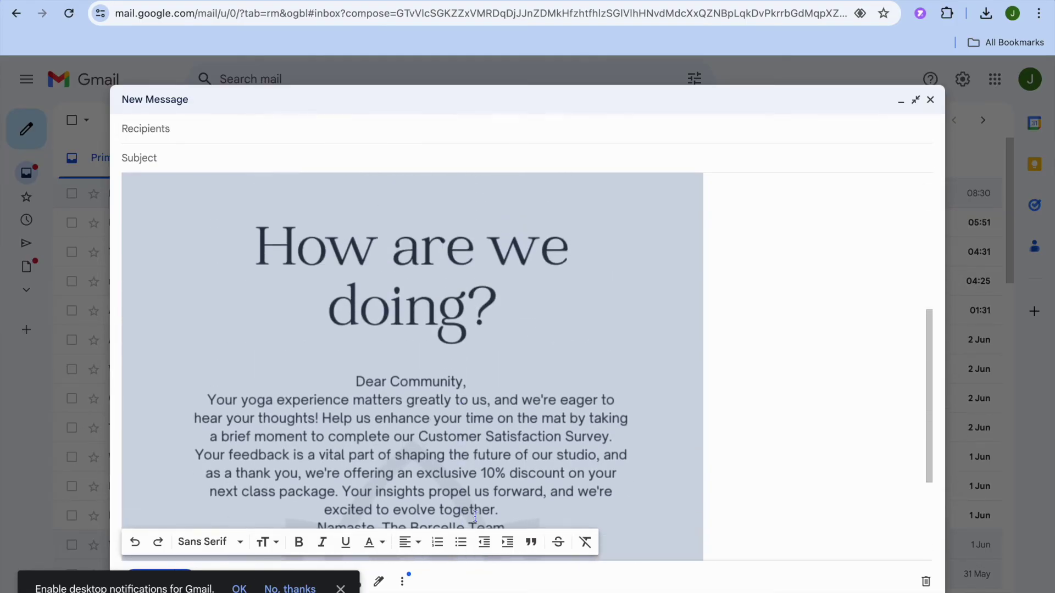
{"action": "left_click", "coordinate": [415, 544]}
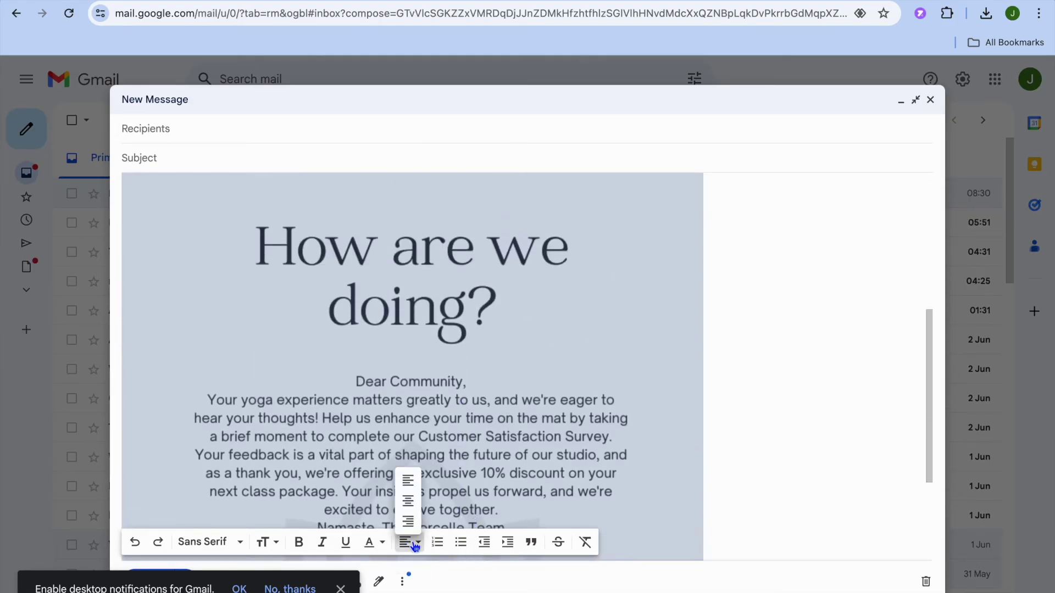
{"action": "left_click", "coordinate": [406, 502]}
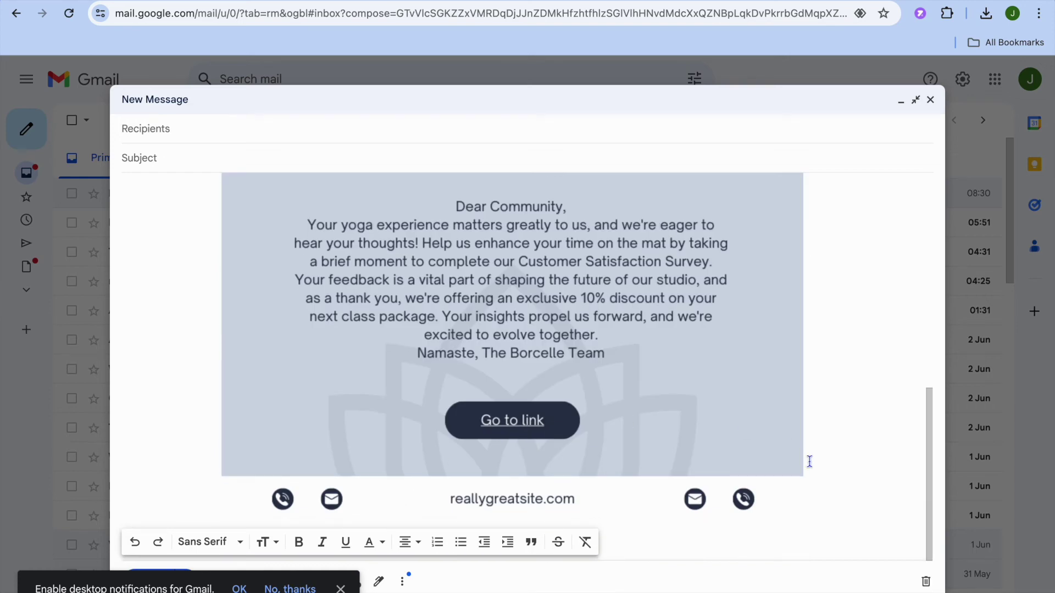
Select the whole centred newsletter image, from Logo Here header to footer.
{"action": "left_click", "coordinate": [819, 481]}
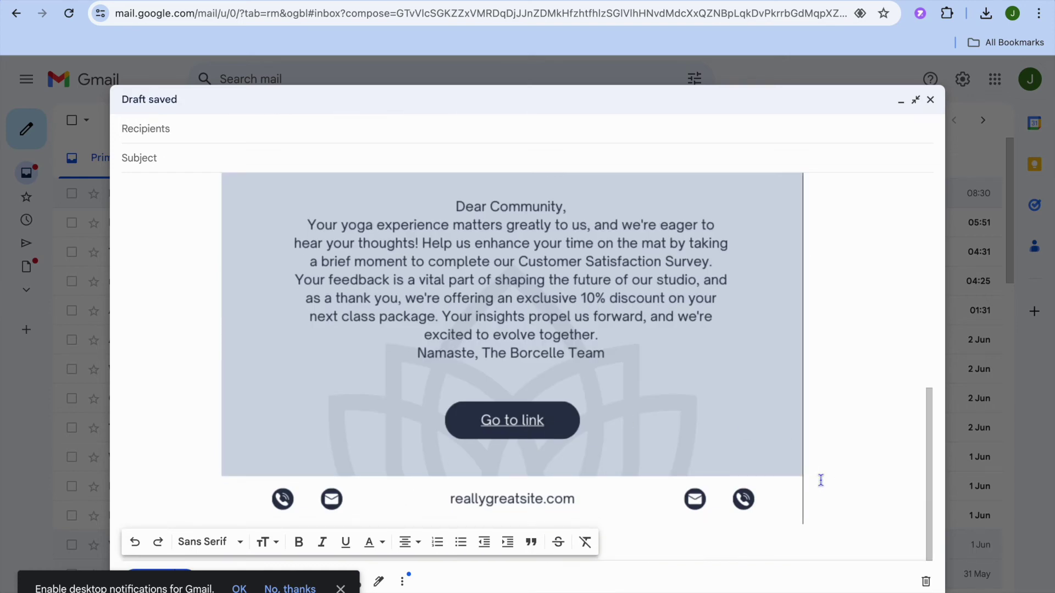
{"action": "scroll", "coordinate": [820, 481], "scroll_direction": "down", "scroll_amount": 1}
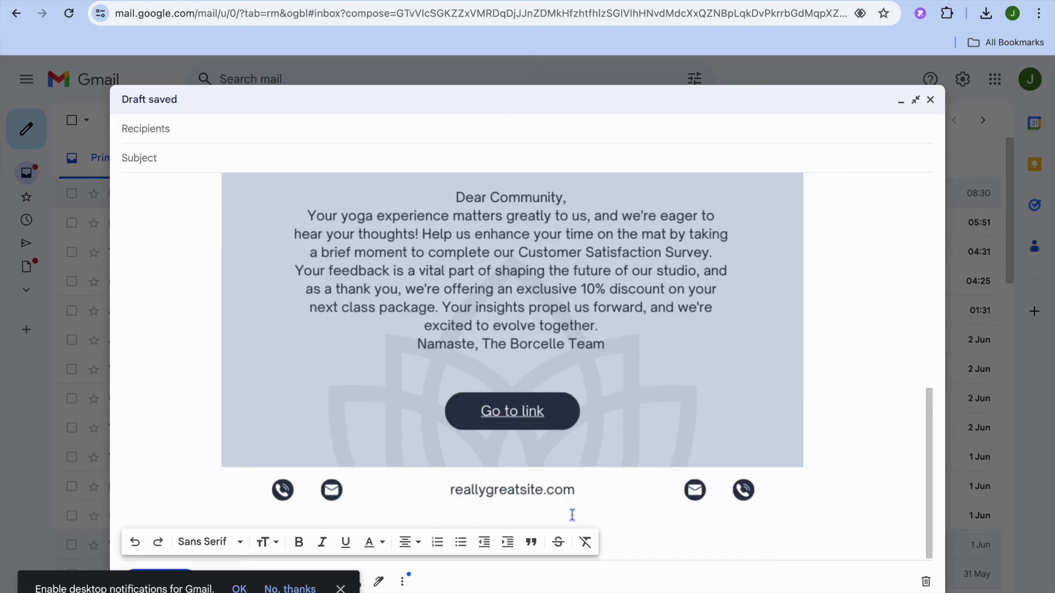
{"action": "scroll", "coordinate": [572, 515], "scroll_direction": "up", "scroll_amount": 15}
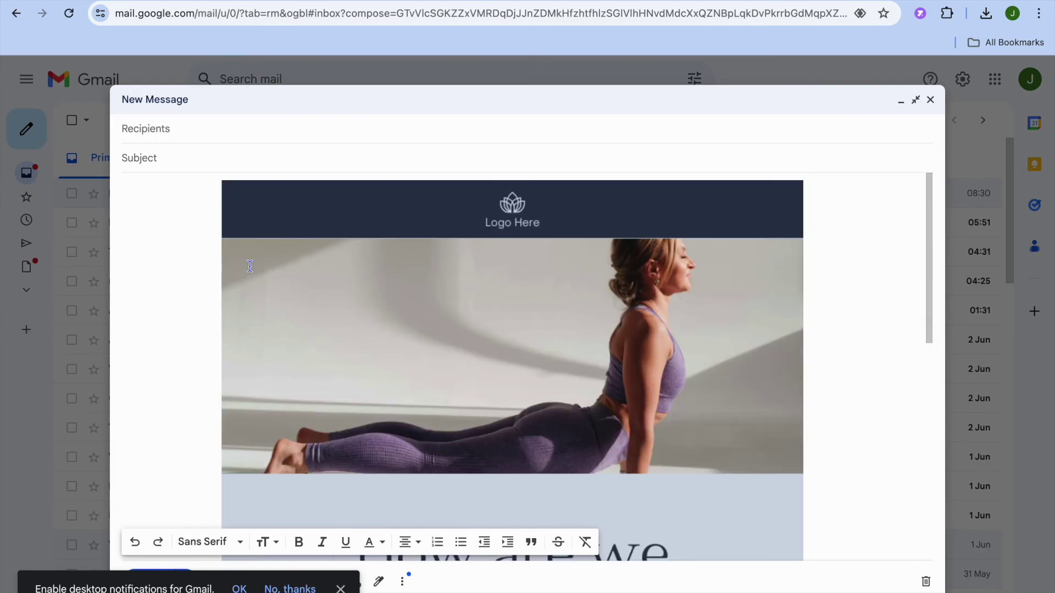
{"action": "left_click_drag", "start_coordinate": [181, 263], "coordinate": [673, 308]}
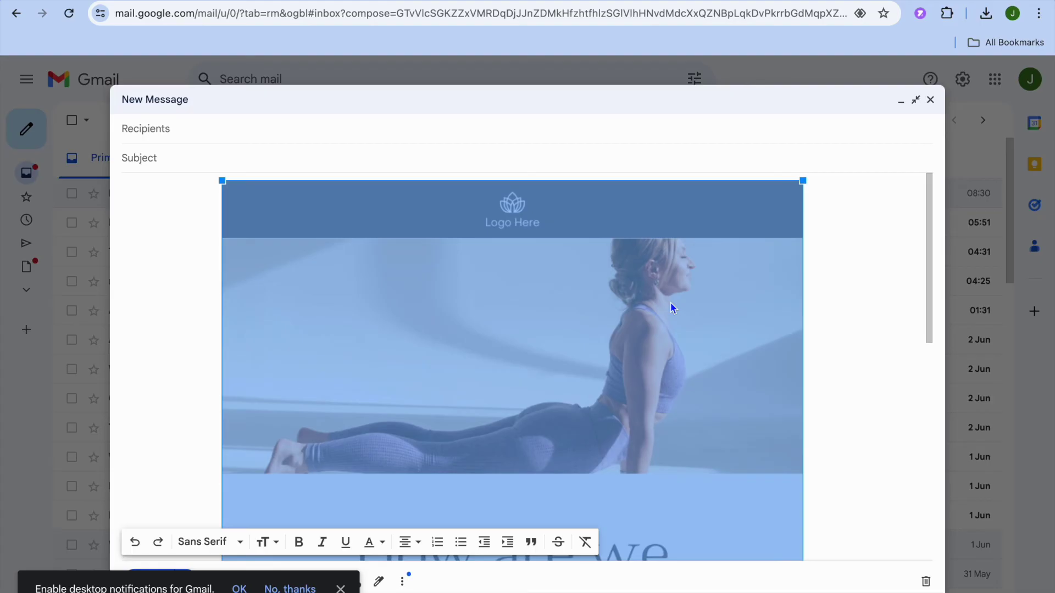
Link the selected image to the Weekly Newsletter's copied Canva public view URL.
{"action": "left_click", "coordinate": [341, 588]}
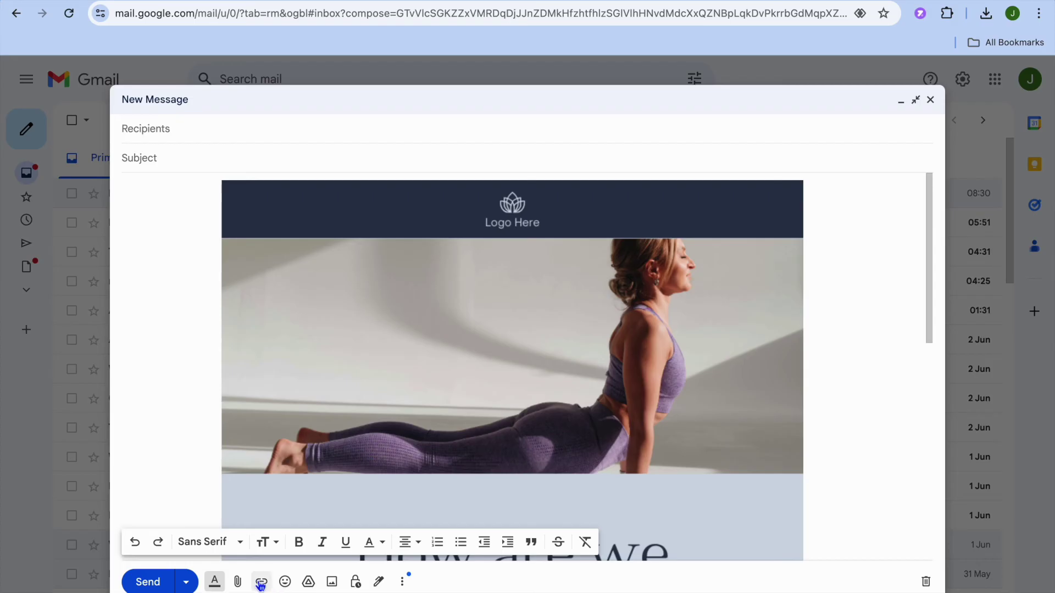
{"action": "left_click", "coordinate": [261, 584]}
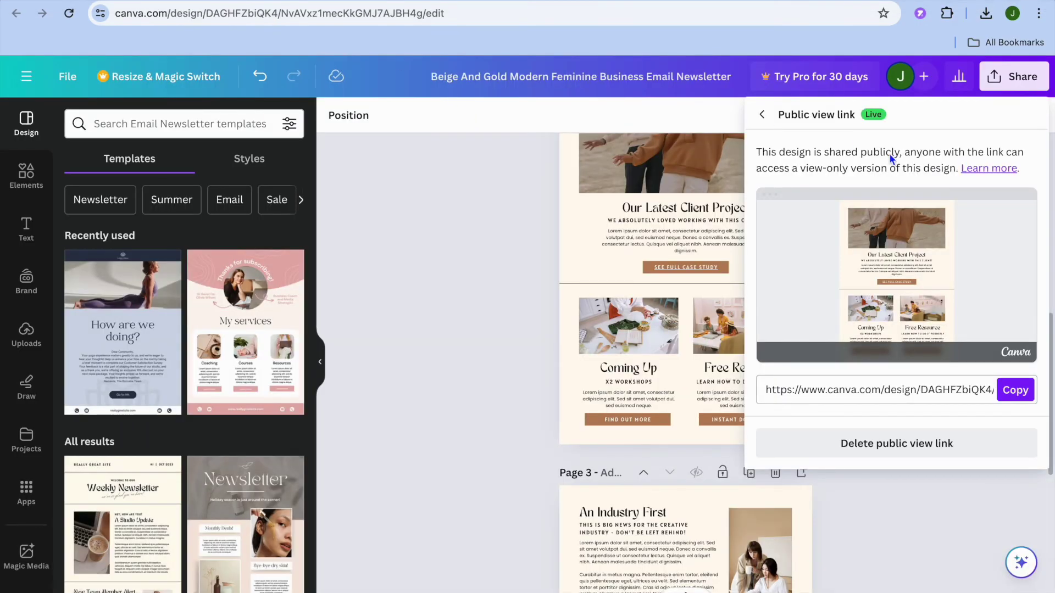
{"action": "left_click", "coordinate": [1016, 391]}
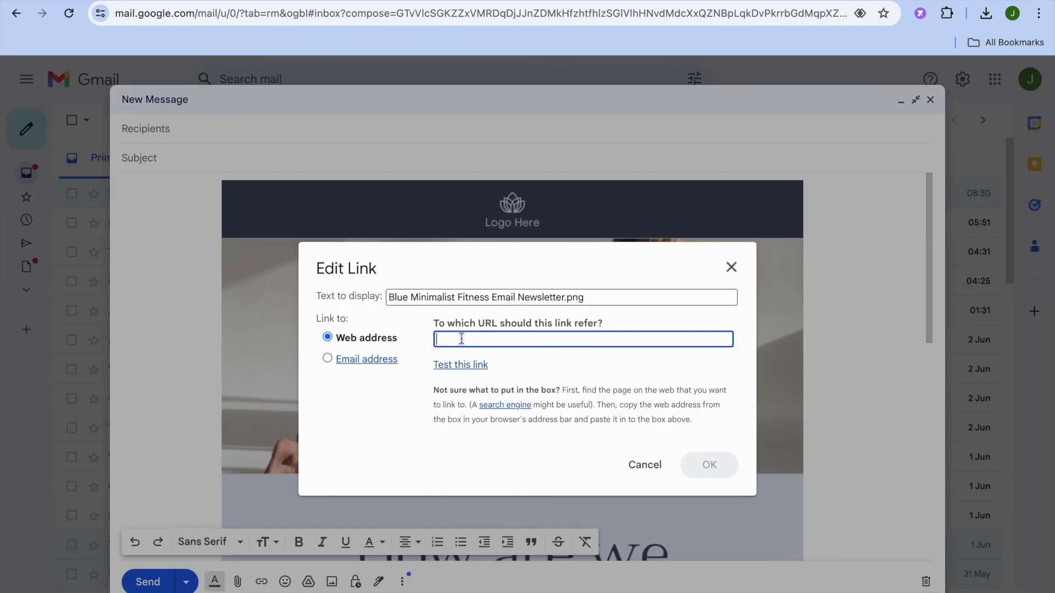
{"action": "right_click", "coordinate": [463, 343]}
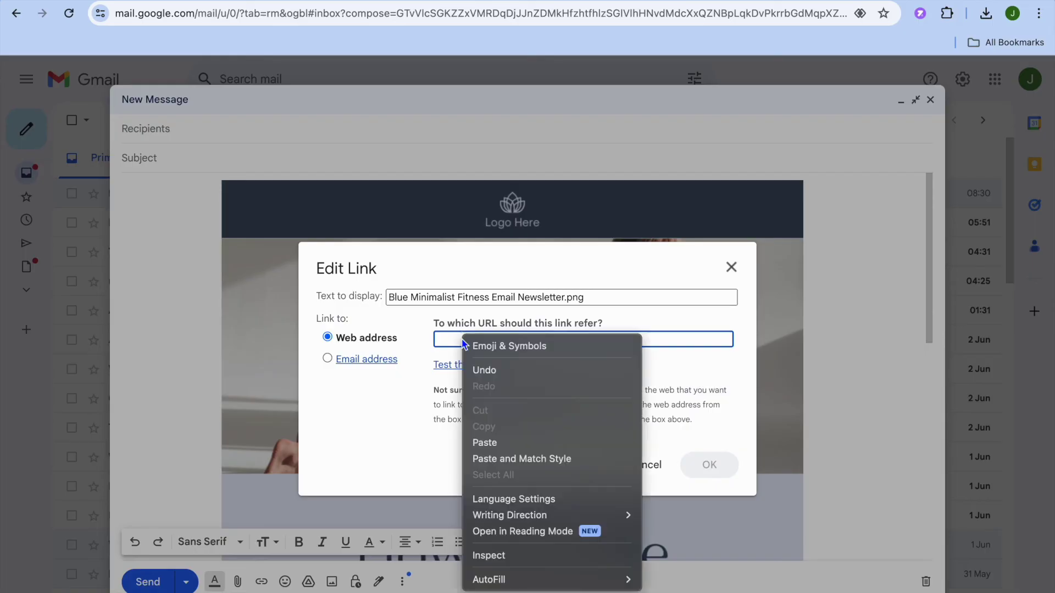
{"action": "left_click", "coordinate": [495, 443]}
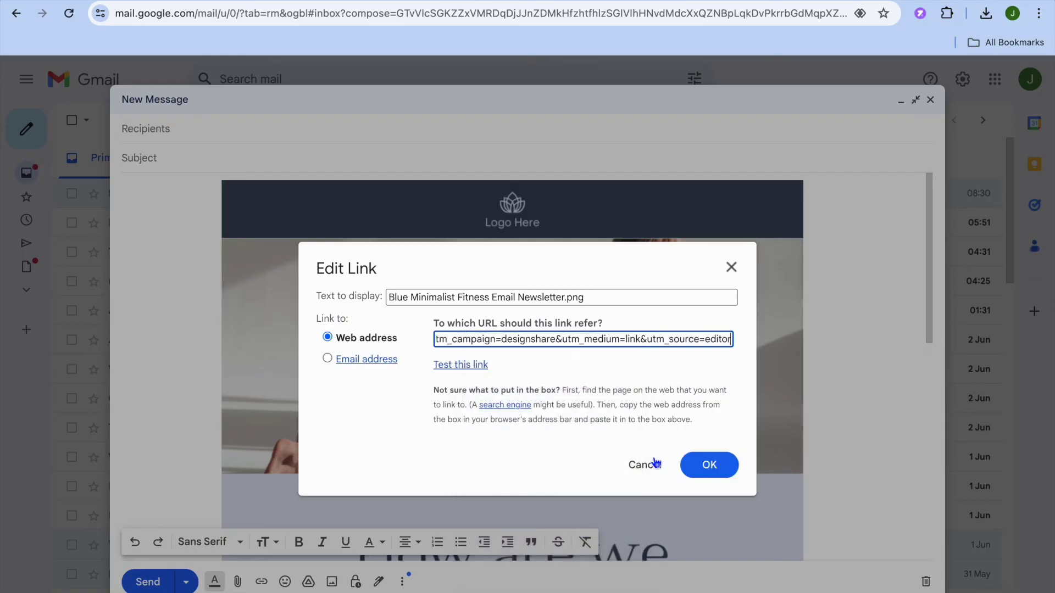
{"action": "left_click", "coordinate": [720, 476]}
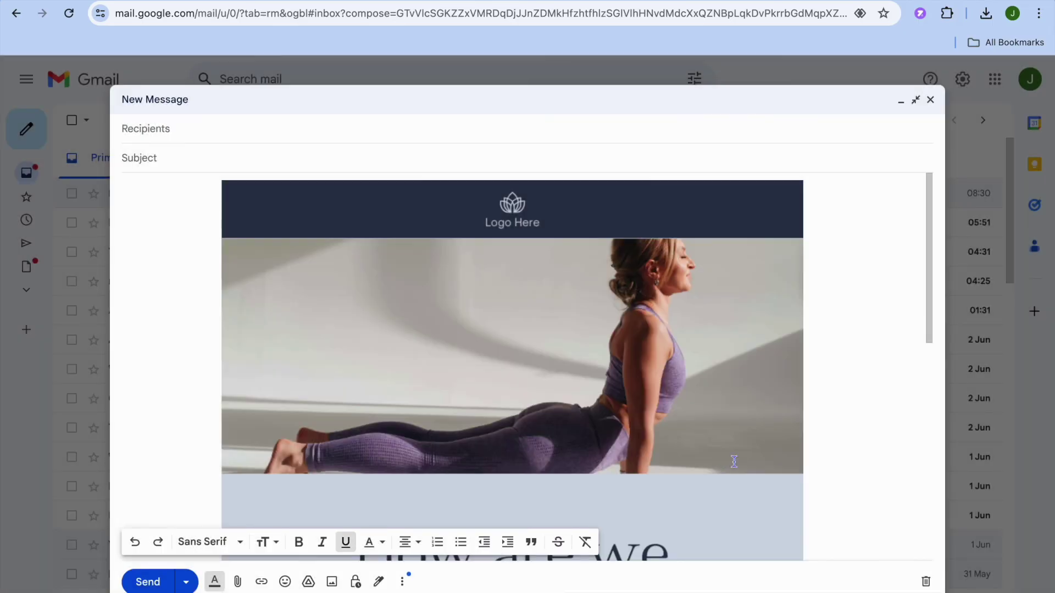
{"action": "scroll", "coordinate": [883, 477], "scroll_direction": "down", "scroll_amount": 10}
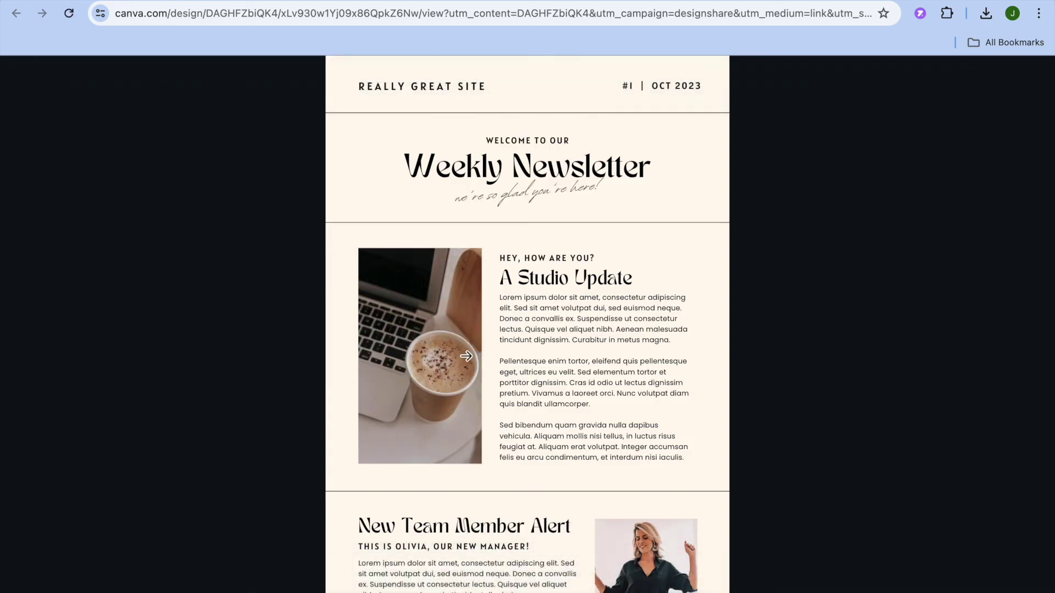
Advance a page and test the SEE FULL CASE STUDY button link, then come back.
{"action": "left_click", "coordinate": [486, 382]}
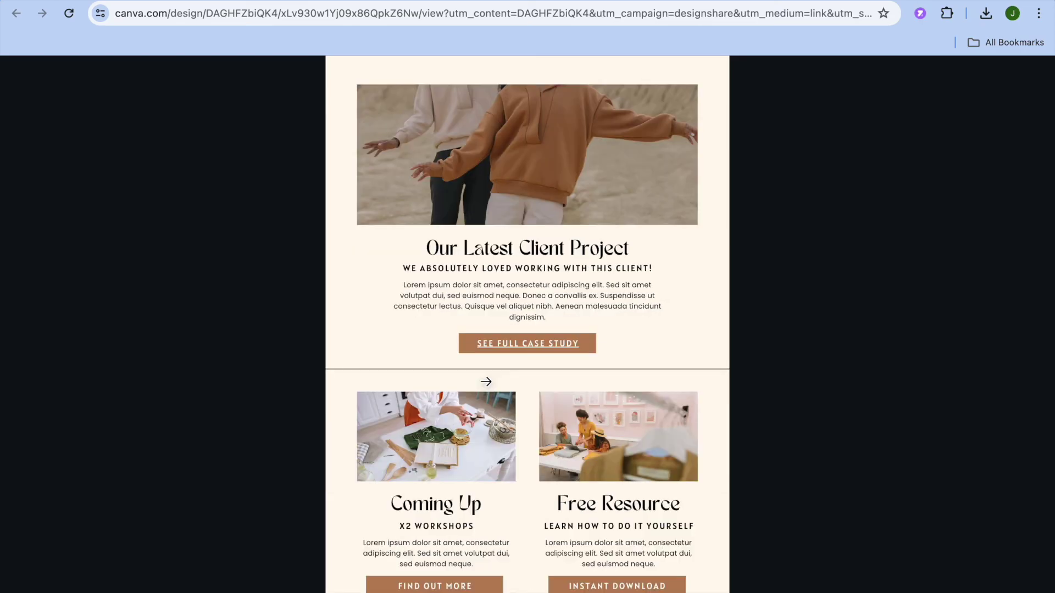
{"action": "left_click", "coordinate": [531, 345]}
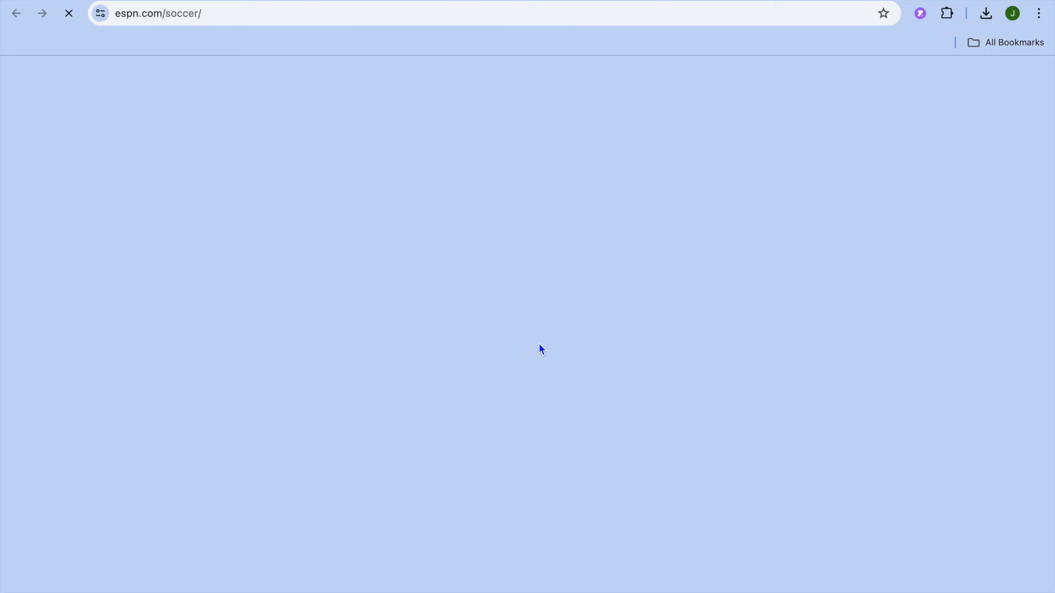
{"action": "key", "text": "alt+Left"}
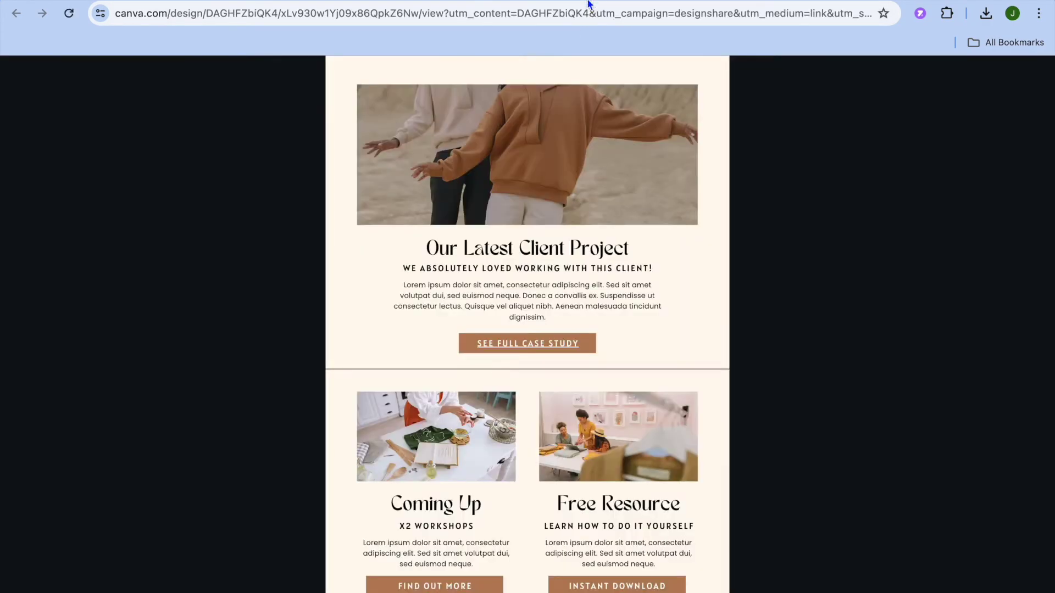
{"action": "scroll", "coordinate": [205, 437], "scroll_direction": "up", "scroll_amount": 10}
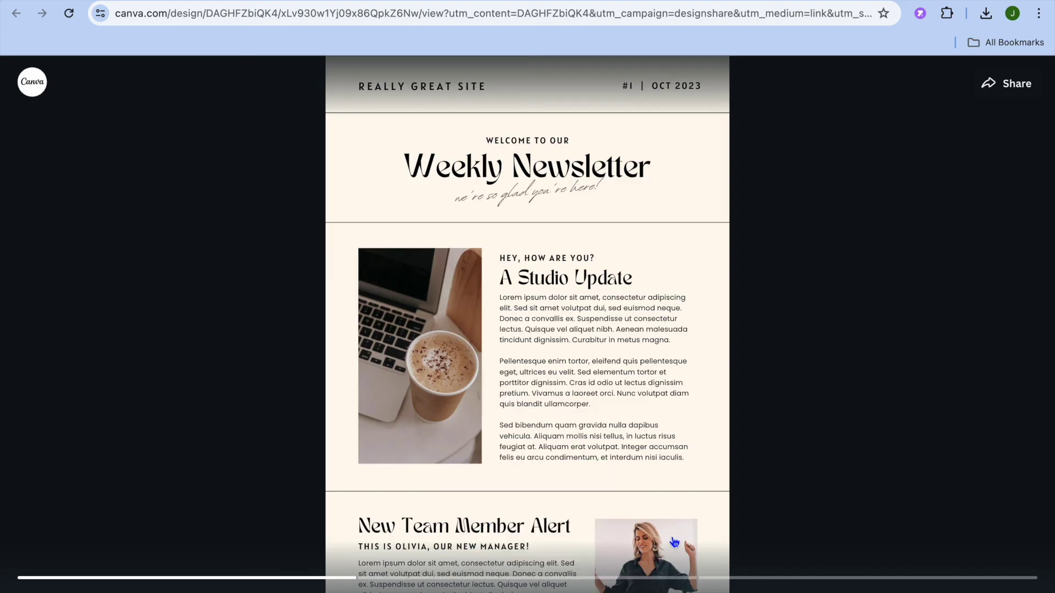
Page through to the Thanks for viewing! screen, close it, and return to page 1.
{"action": "left_click", "coordinate": [755, 398]}
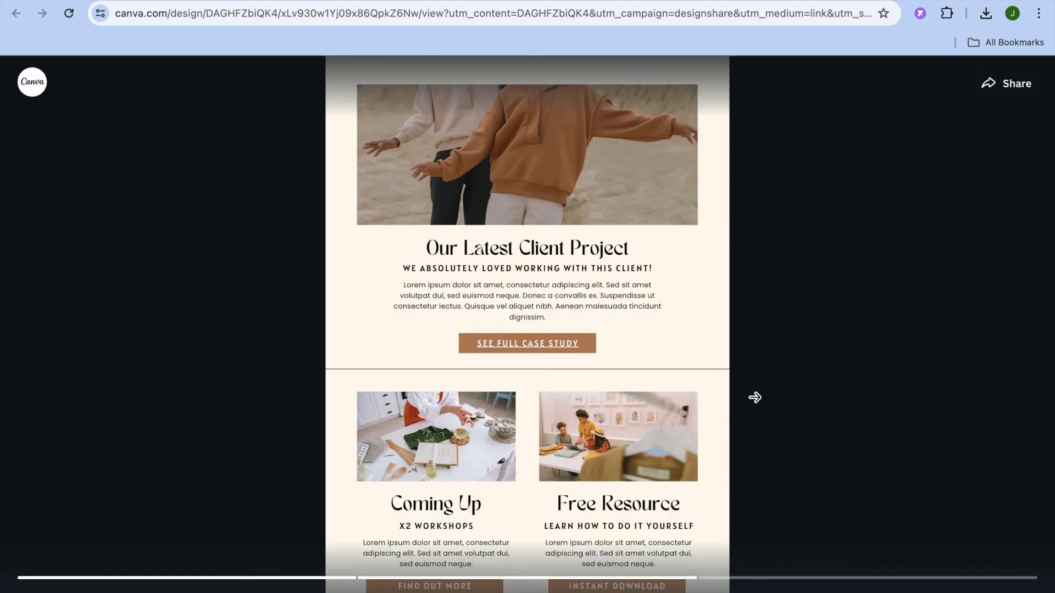
{"action": "left_click", "coordinate": [753, 398]}
{"action": "left_click", "coordinate": [755, 405]}
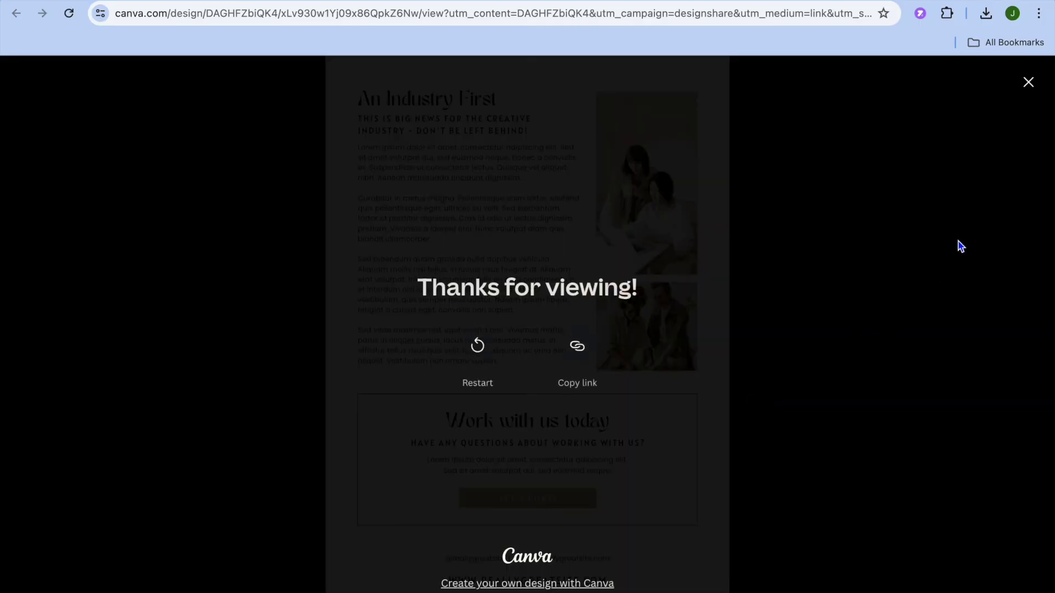
{"action": "left_click", "coordinate": [1028, 82]}
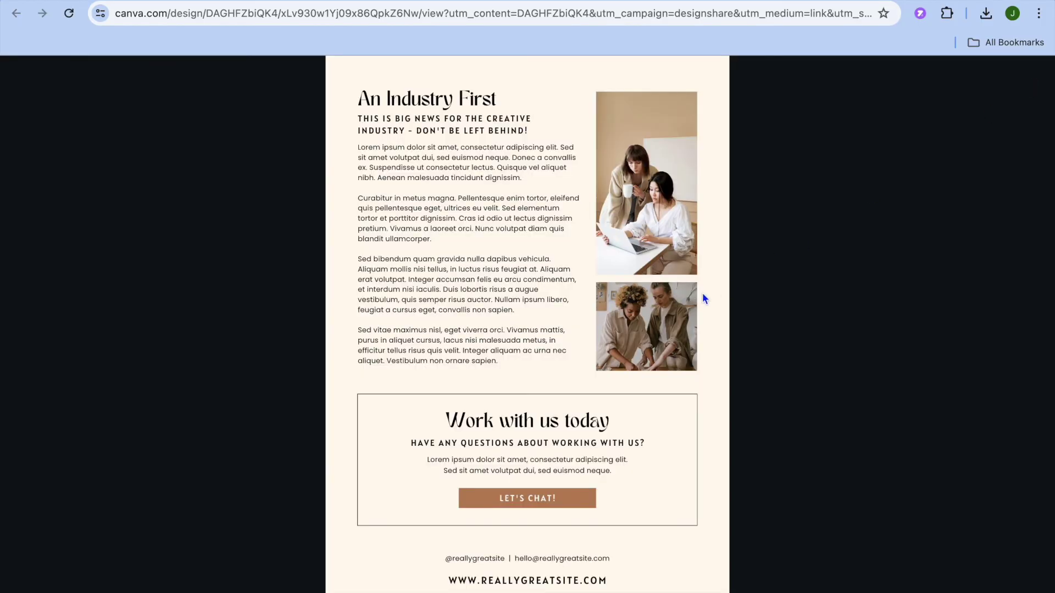
{"action": "left_click", "coordinate": [203, 360]}
{"action": "left_click", "coordinate": [205, 364]}
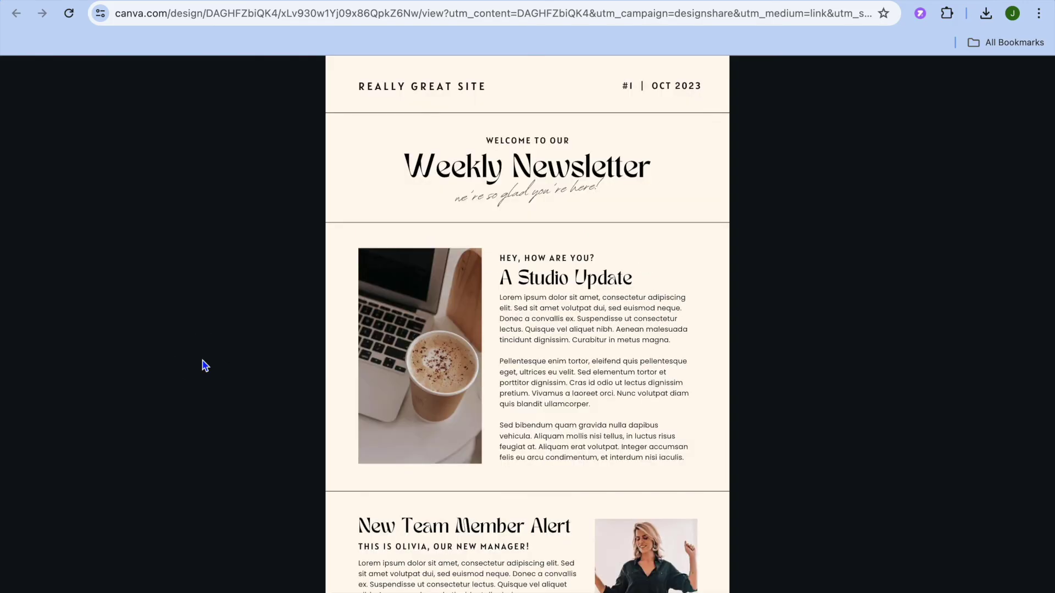